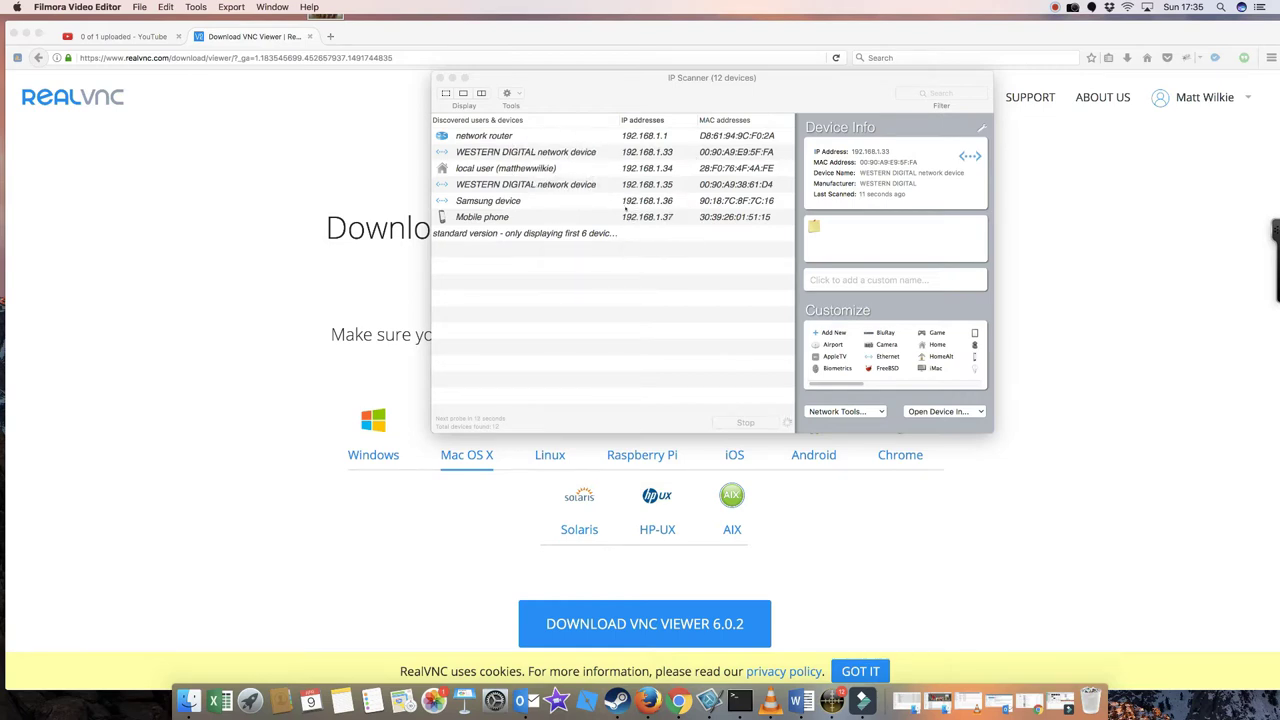
Bring the IP Scanner window to the front while its network scan runs
left_click(624, 262)
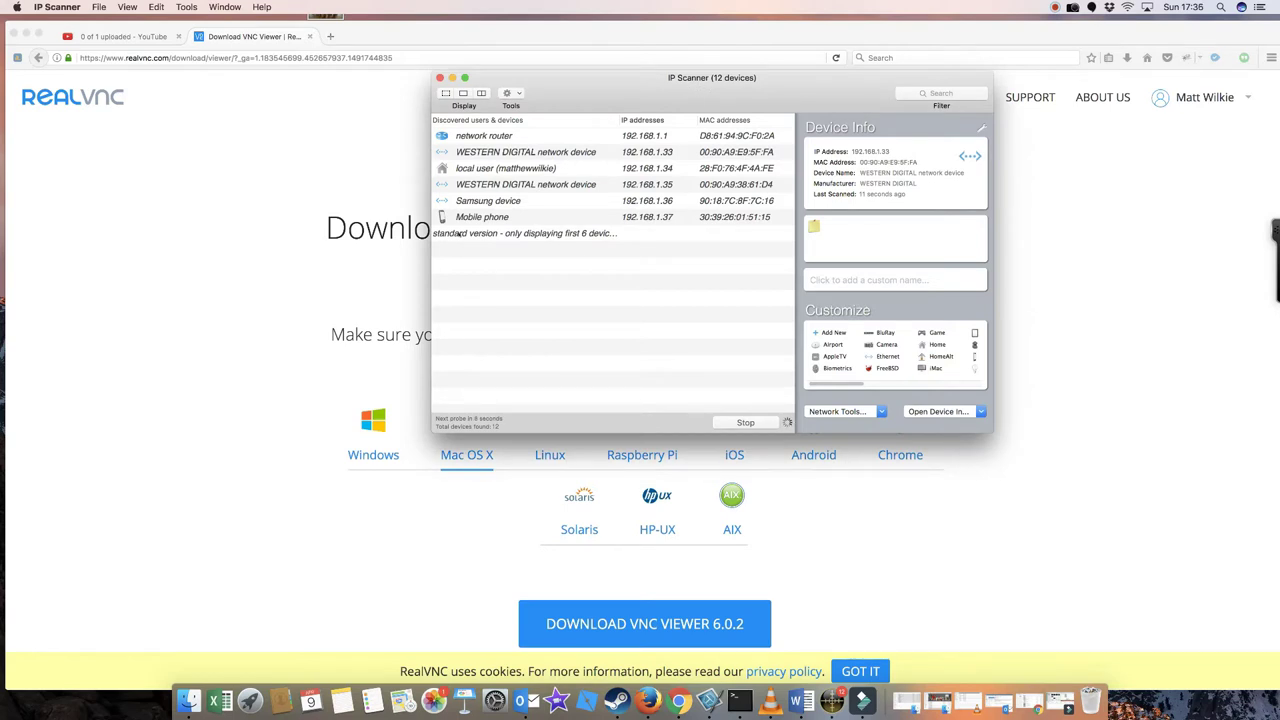
Stop the scan, rescan the network, and stop again once 12 devices are listed
left_click(746, 423)
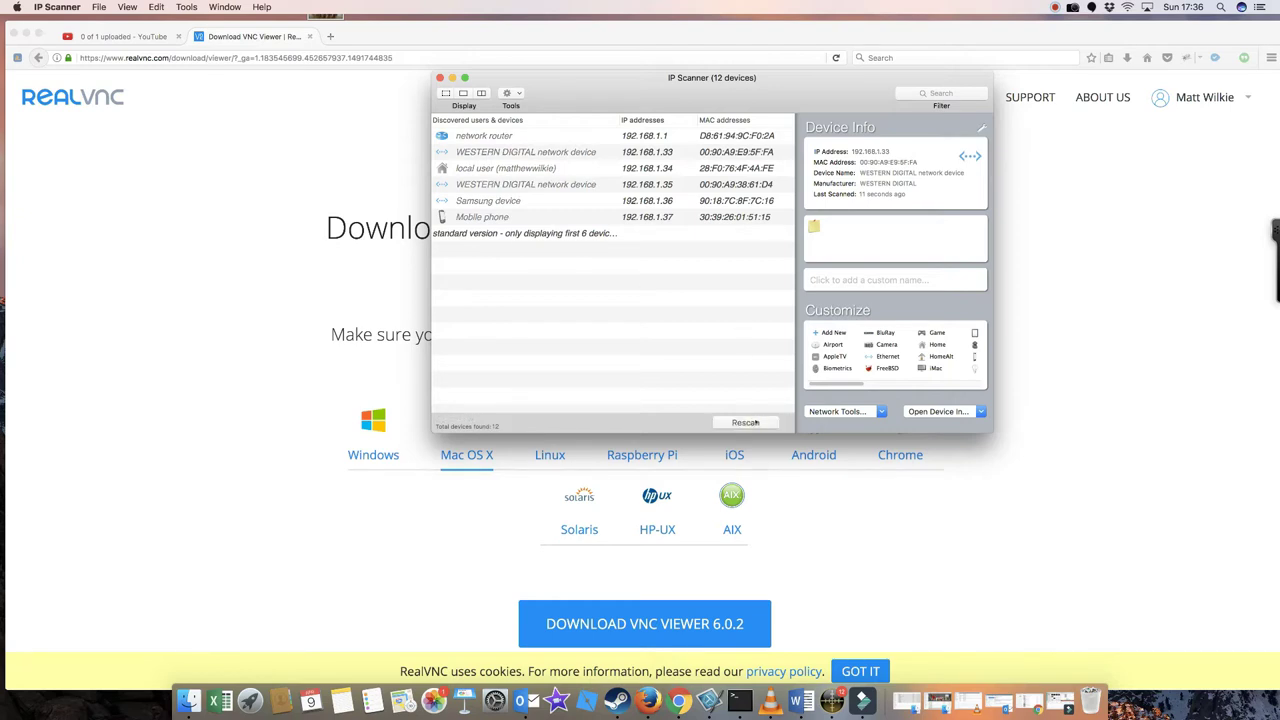
left_click(746, 423)
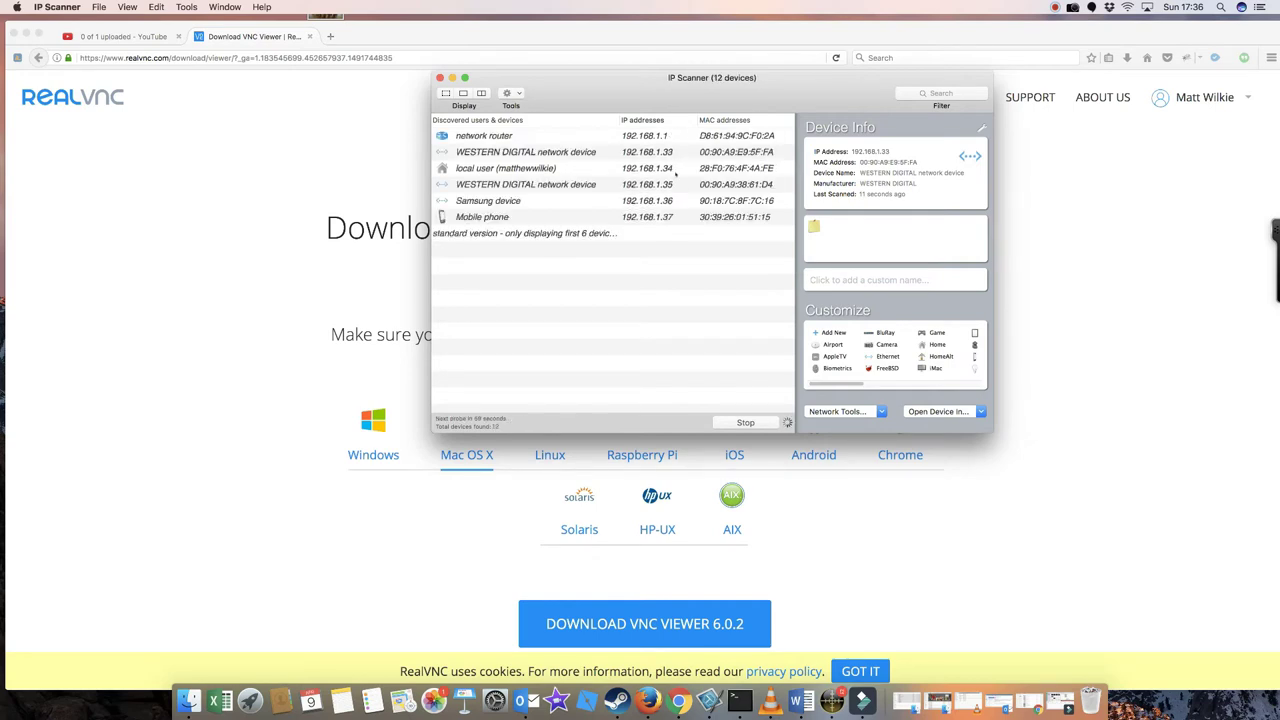
left_click(752, 423)
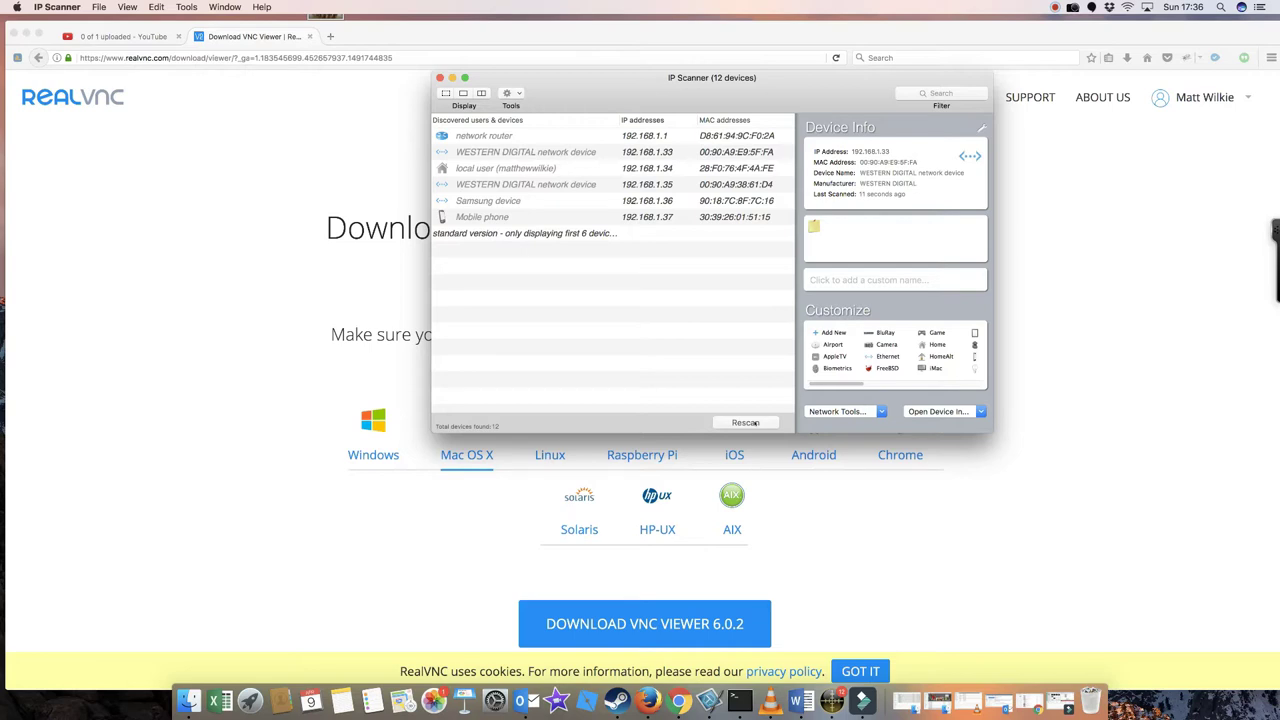
Minimise IP Scanner and open a Terminal window, browsing Finder's Utilities folder along the way
left_click(452, 77)
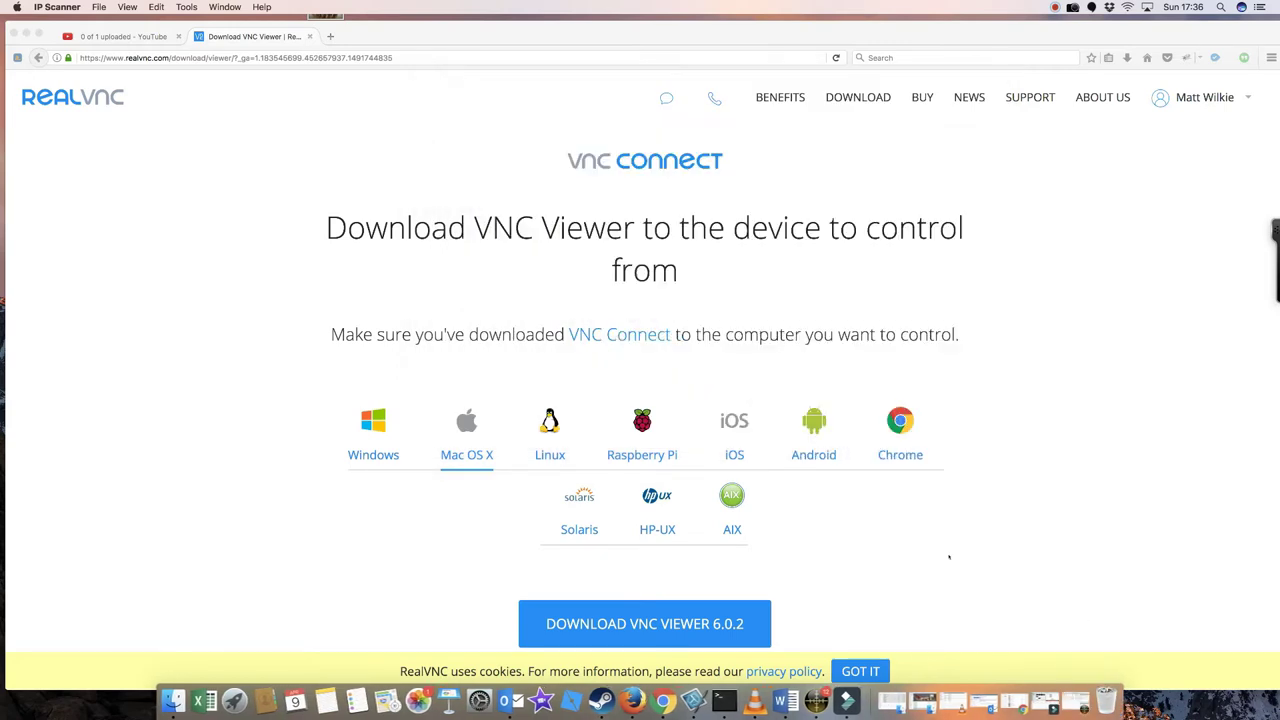
left_click(724, 700)
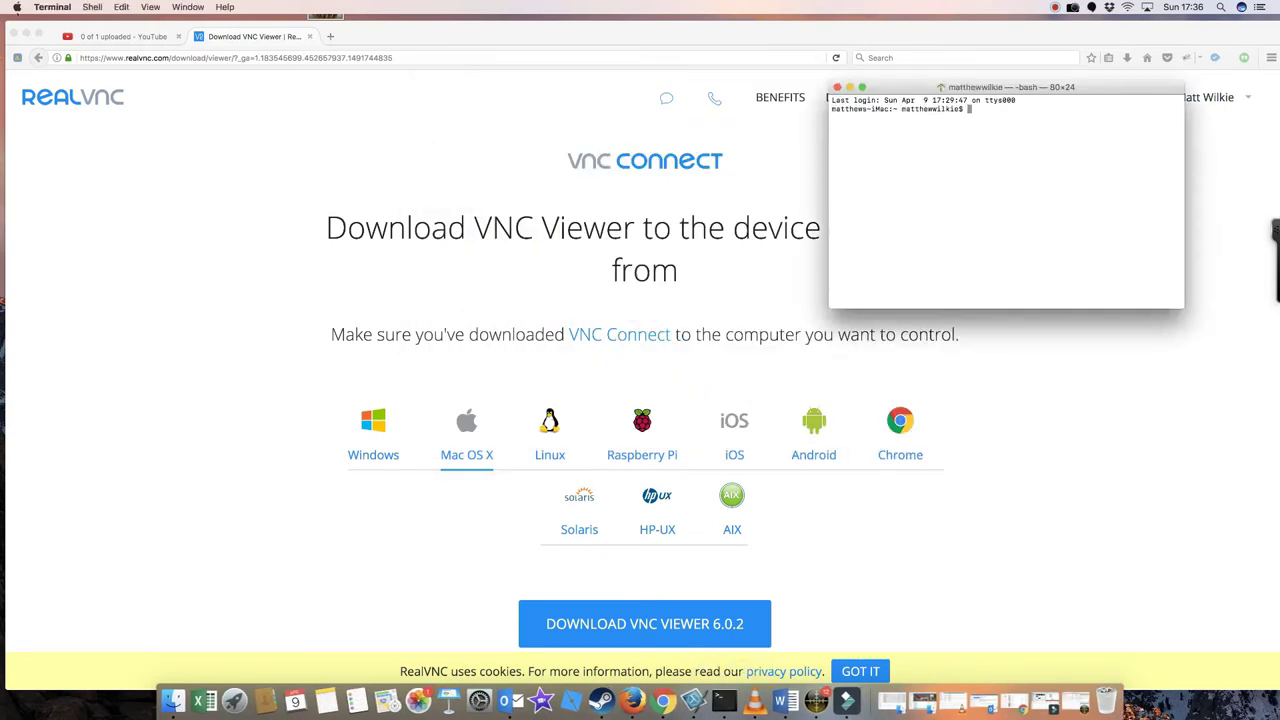
key("super+Tab")
left_click(17, 7)
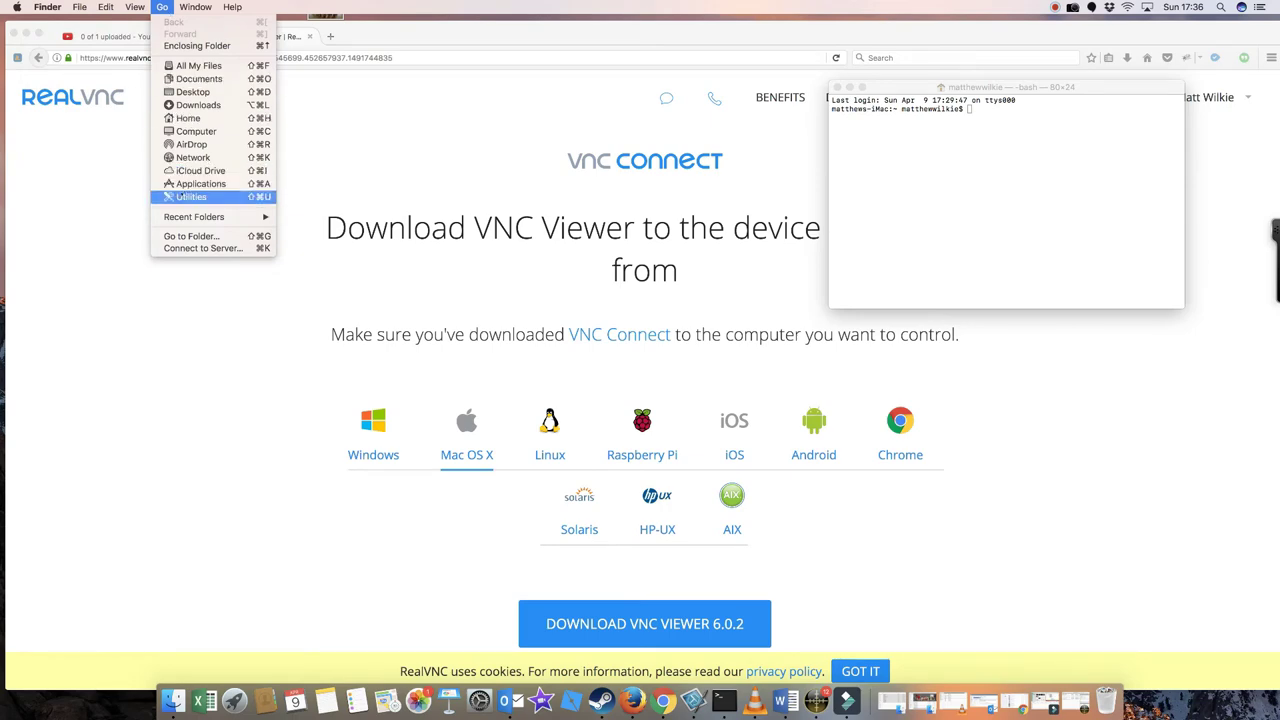
left_click(192, 197)
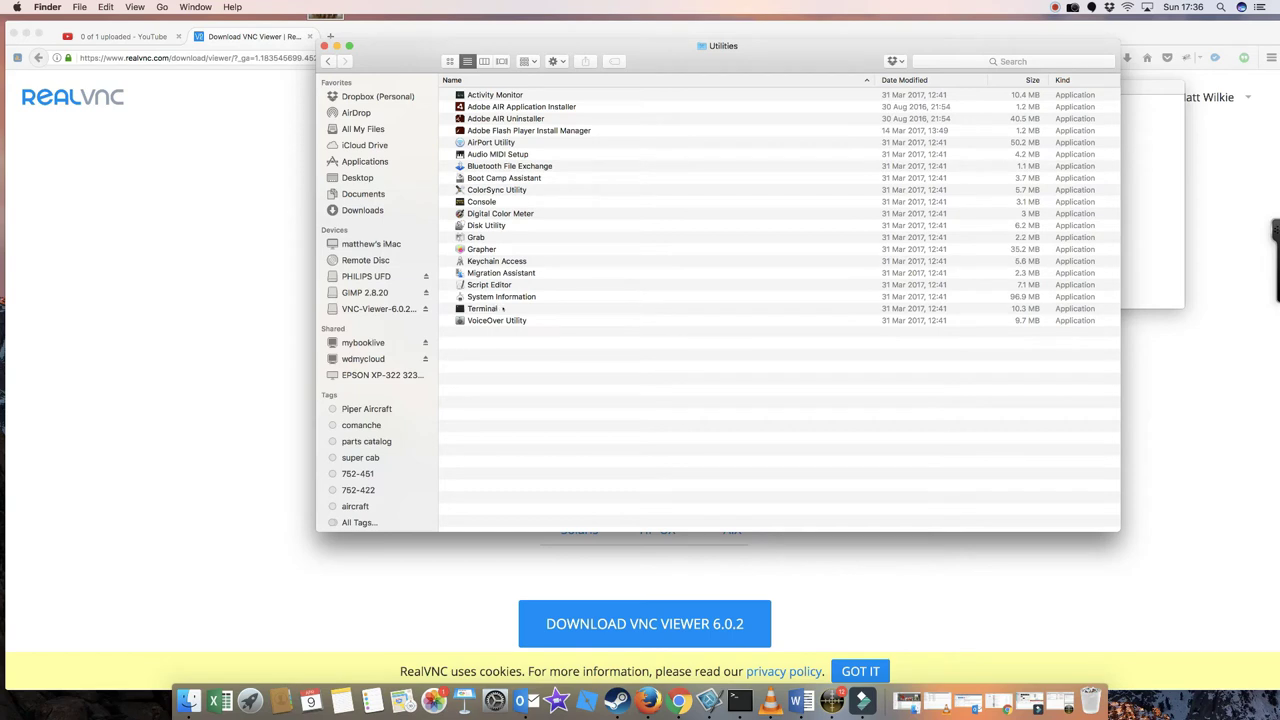
left_click(324, 46)
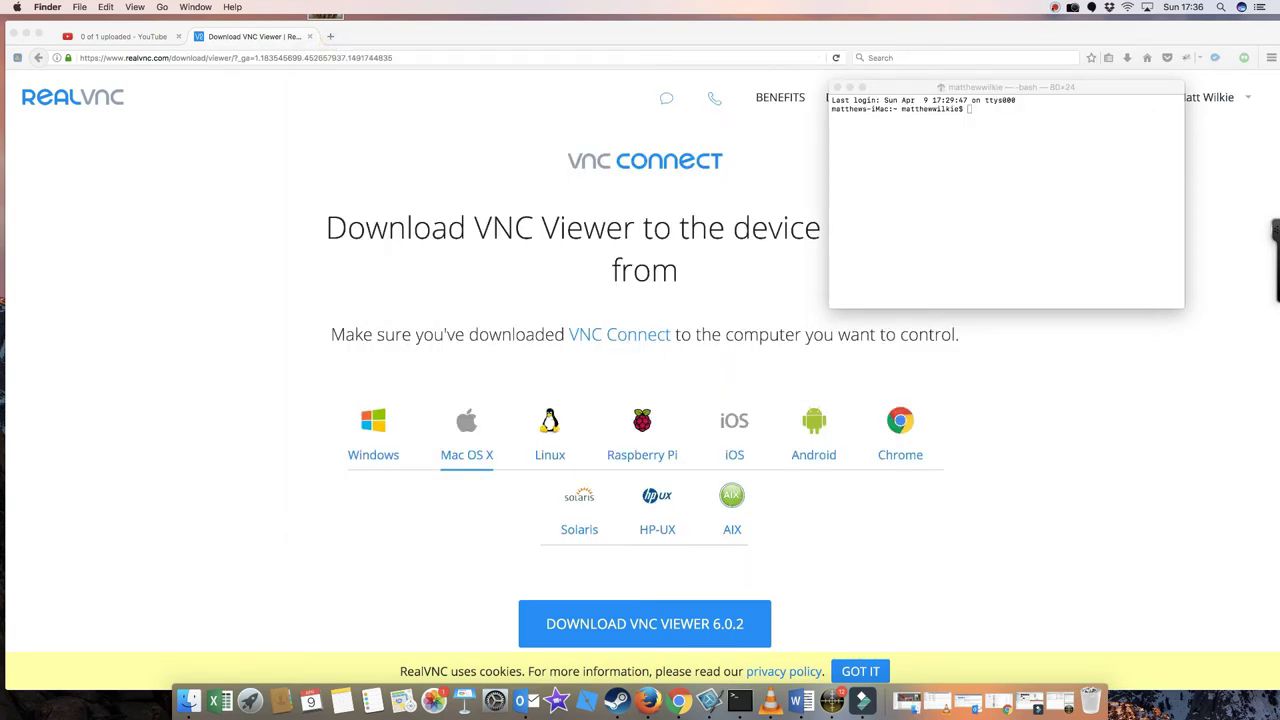
SSH into the Pi at 192.168.1.39 as user pi and install tightvncserver
left_click(1073, 7)
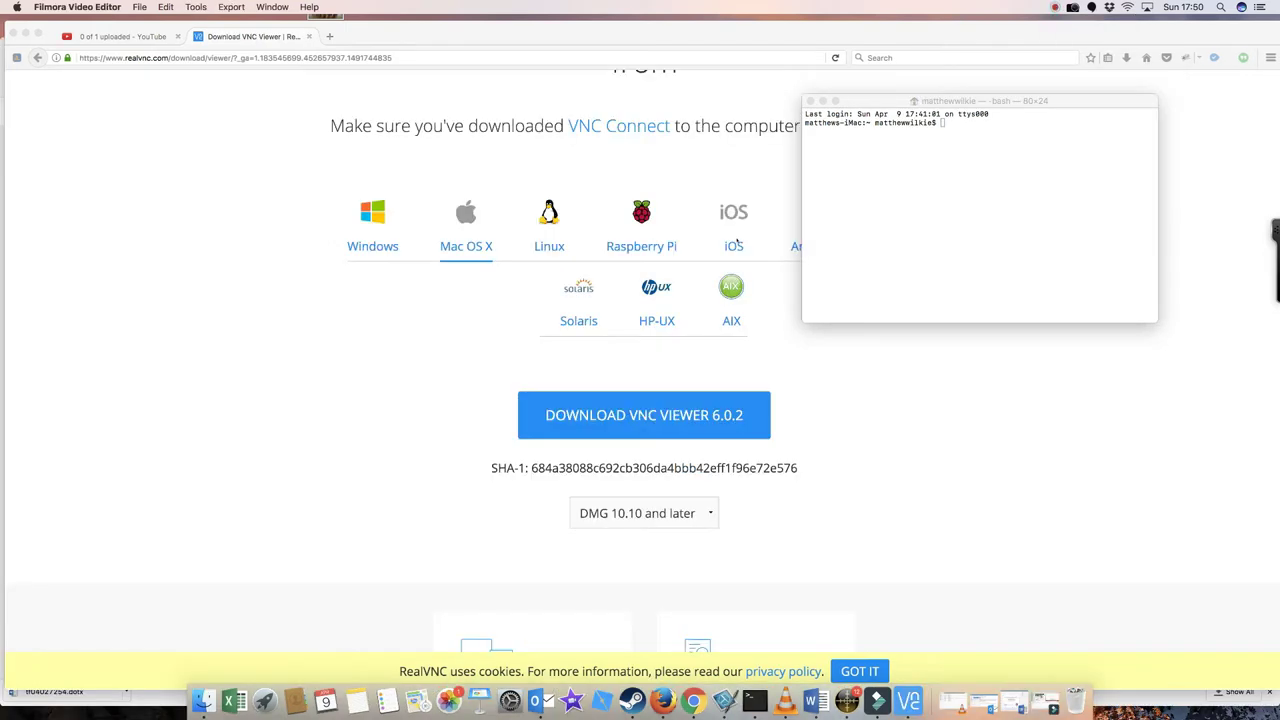
left_click(900, 193)
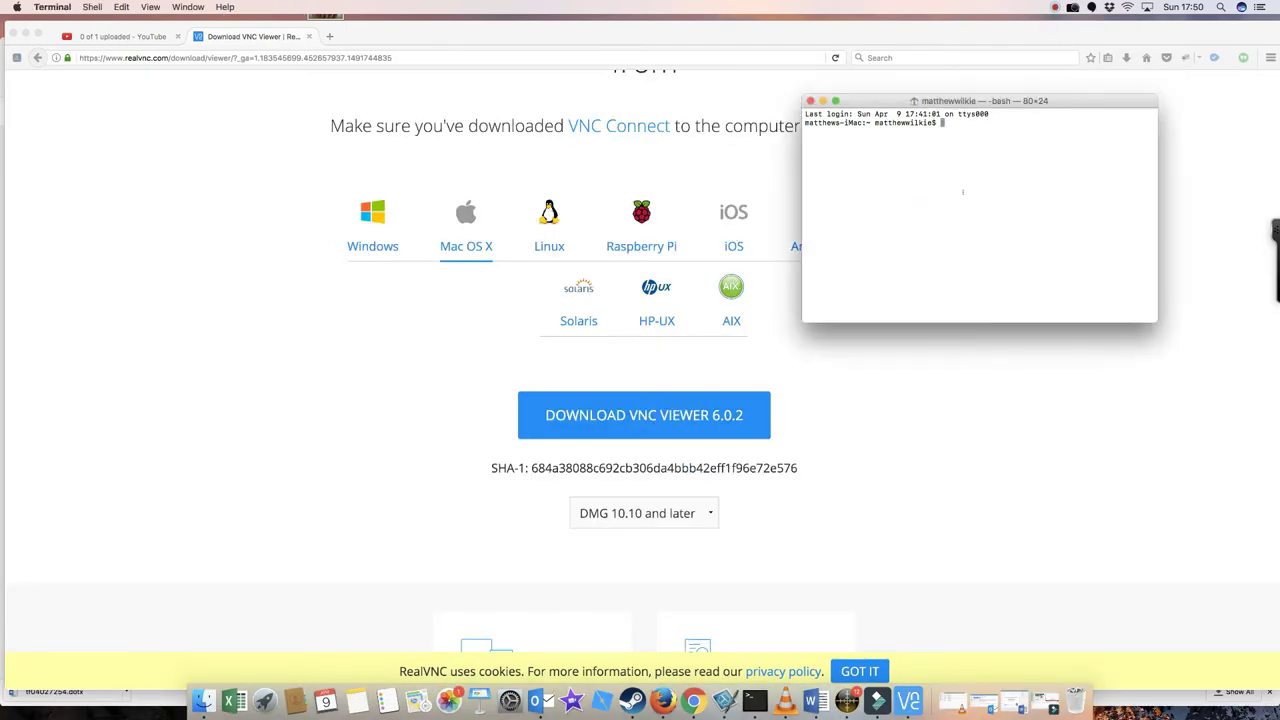
type("ssh ")
type("192.168.")
type("1.")
type("39 ")
type("0")
type("l")
type(" pi")
key("Return")
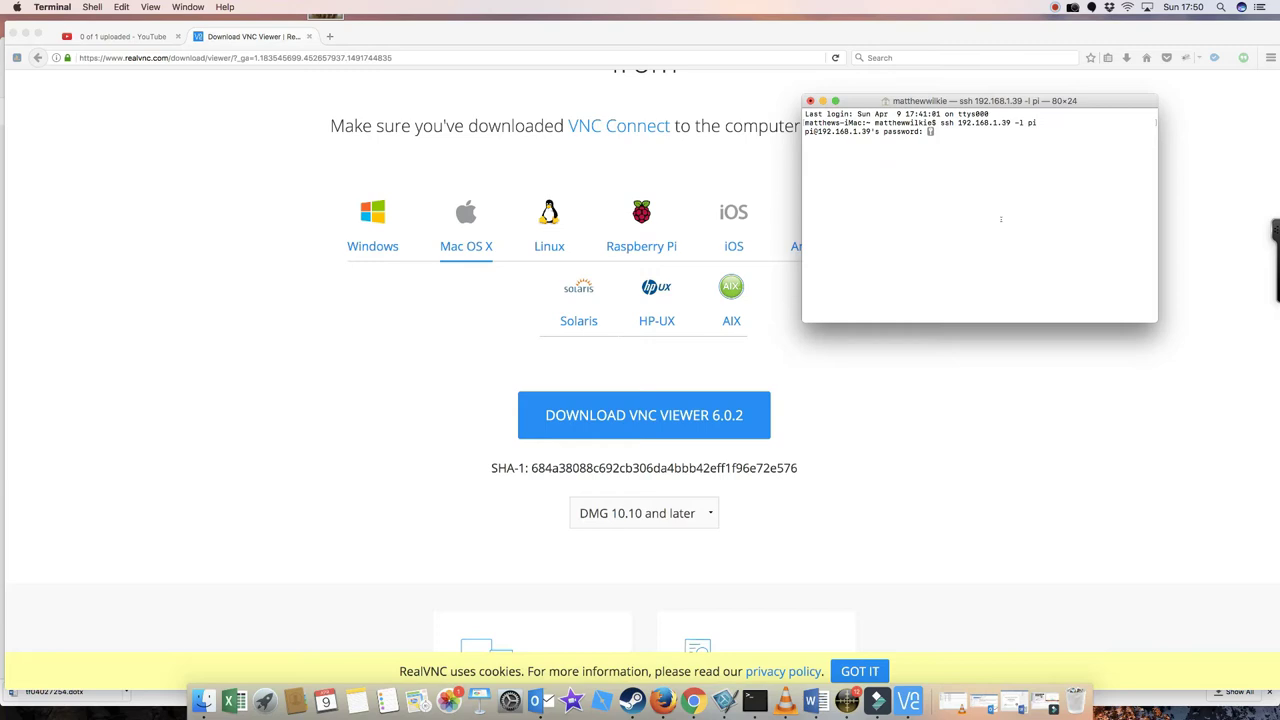
key("Return")
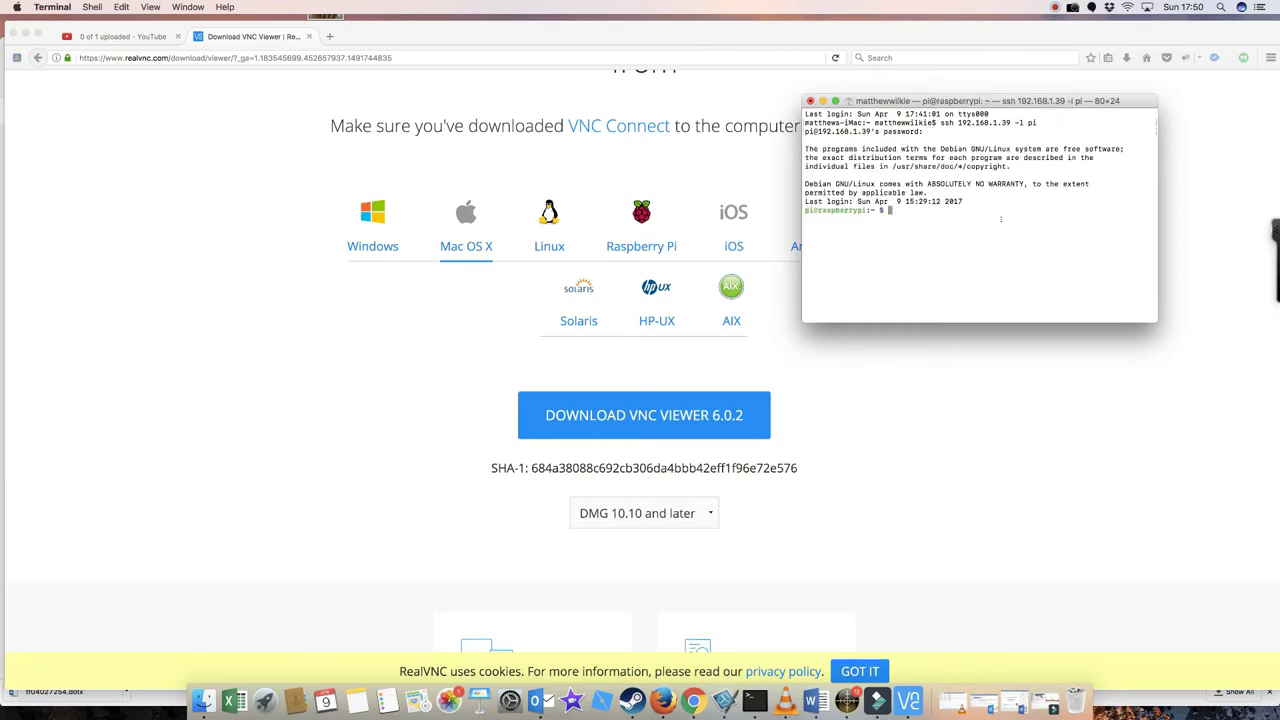
type("sudo apt-get install tightvncserver")
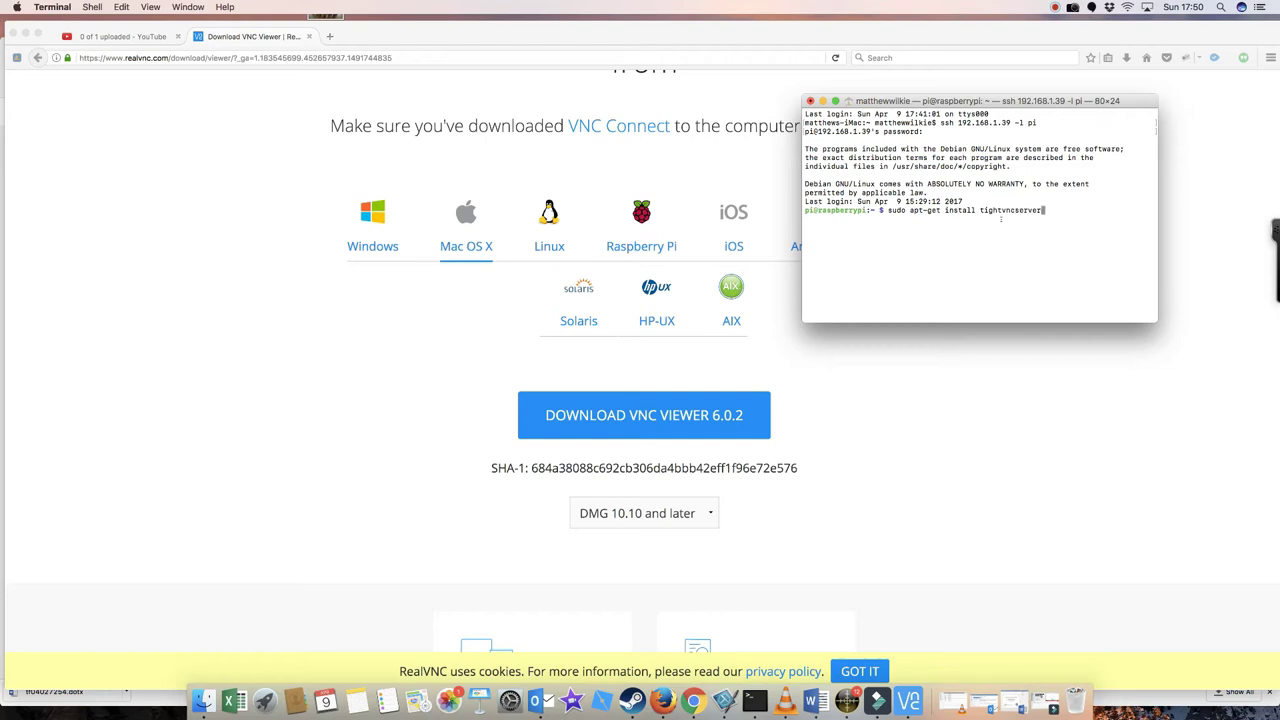
key("Return")
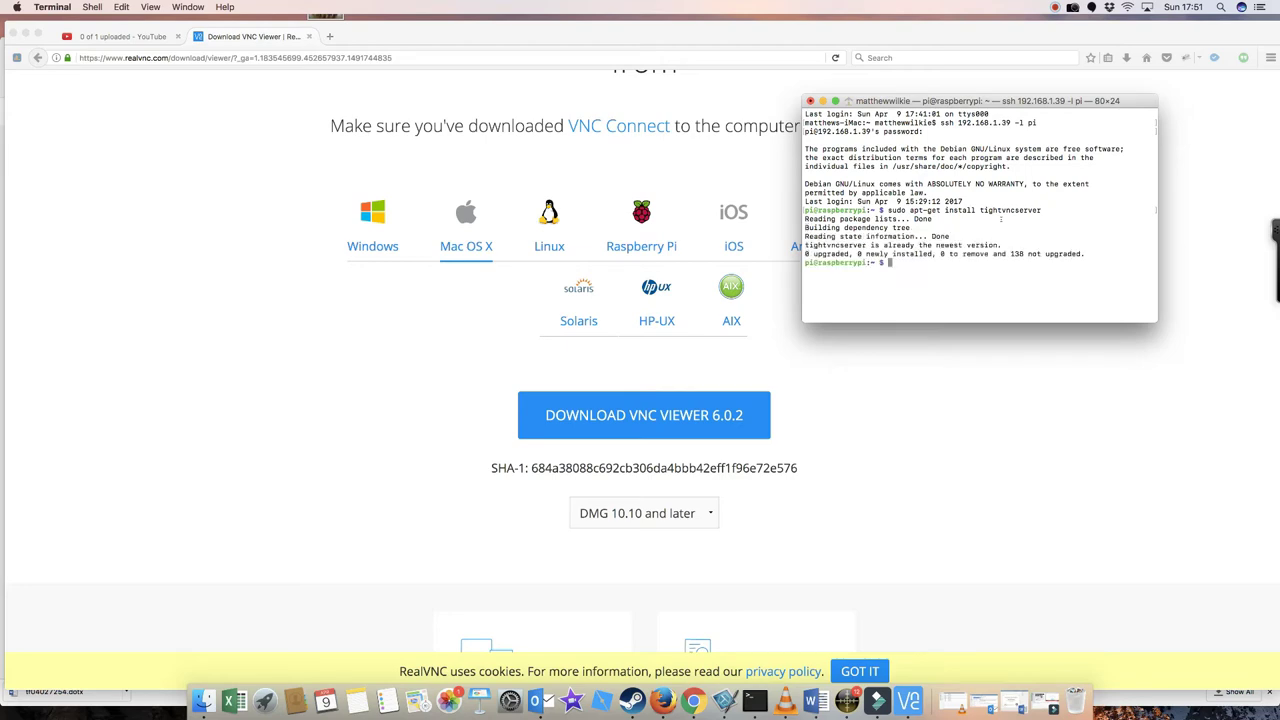
Run vncserver at 1920x1080, depth 24, and highlight the warning that :0 is already running
type("vncserver :1")
type(" -geometry 1920x1080 -depth 24")
key("Return")
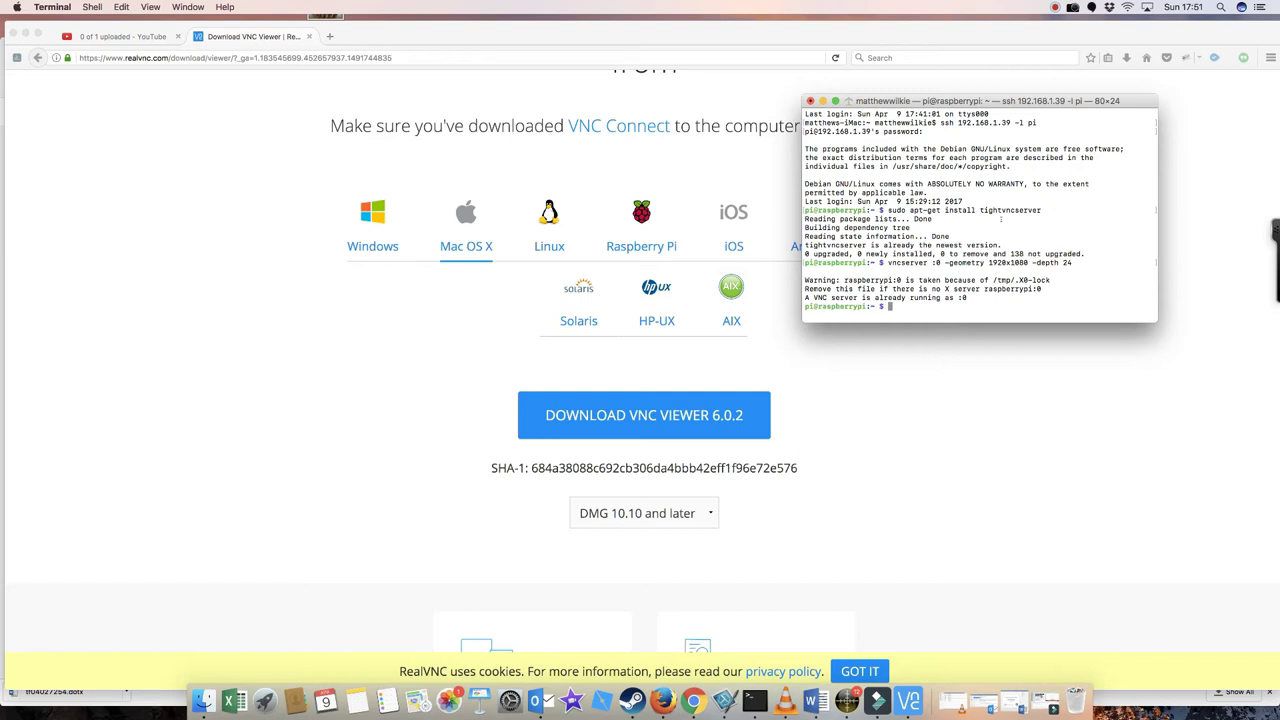
left_click_drag(996, 293, 806, 288)
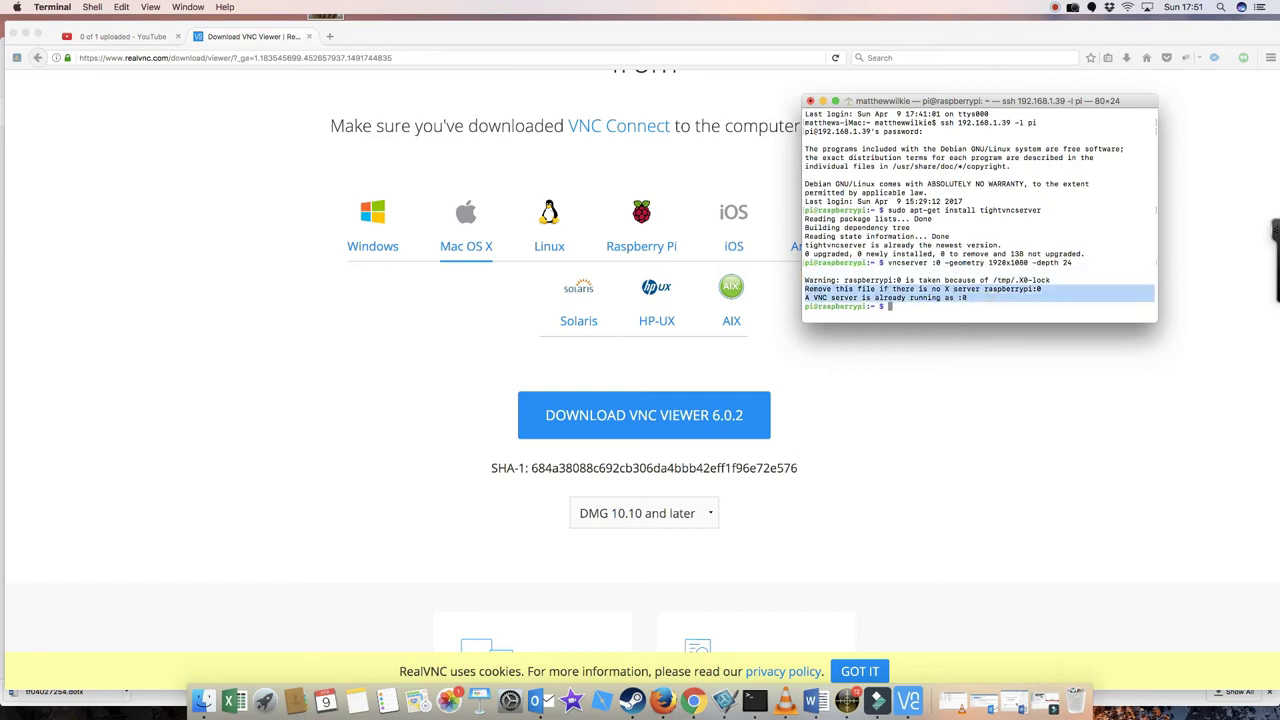
left_click(929, 289)
left_click_drag(932, 280, 832, 289)
left_click(900, 289)
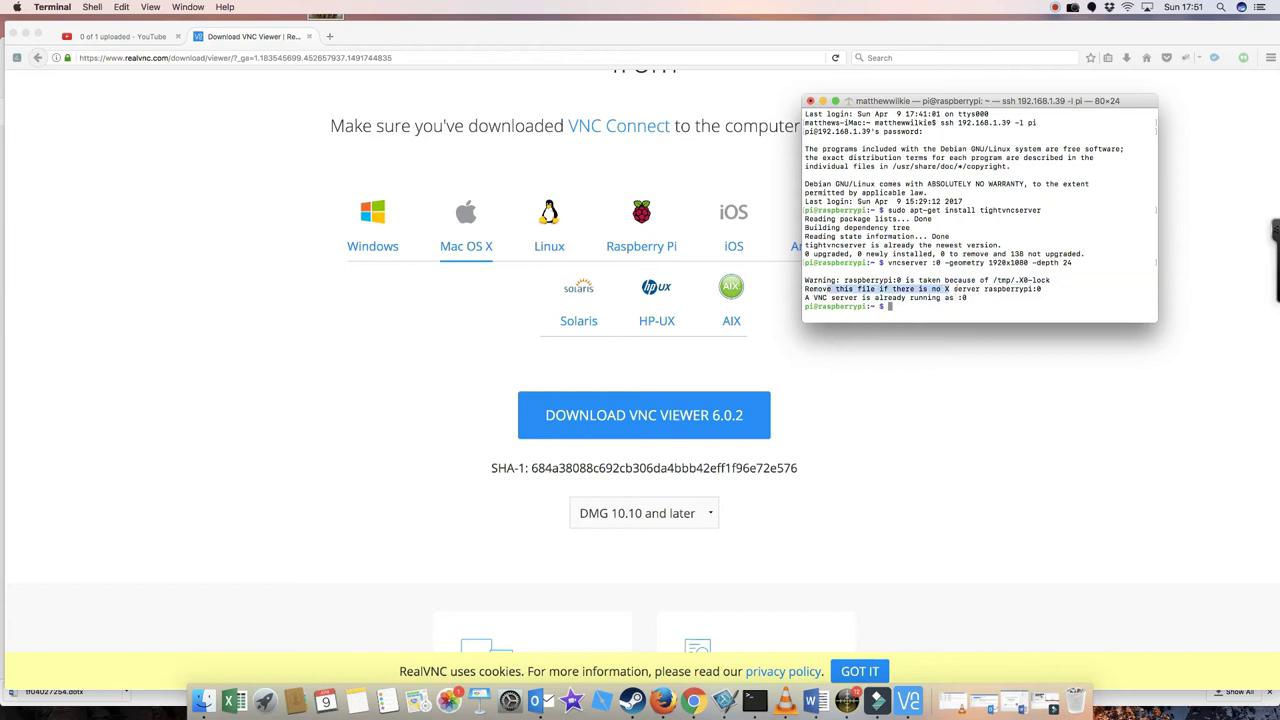
left_click_drag(948, 289, 976, 289)
left_click(977, 297)
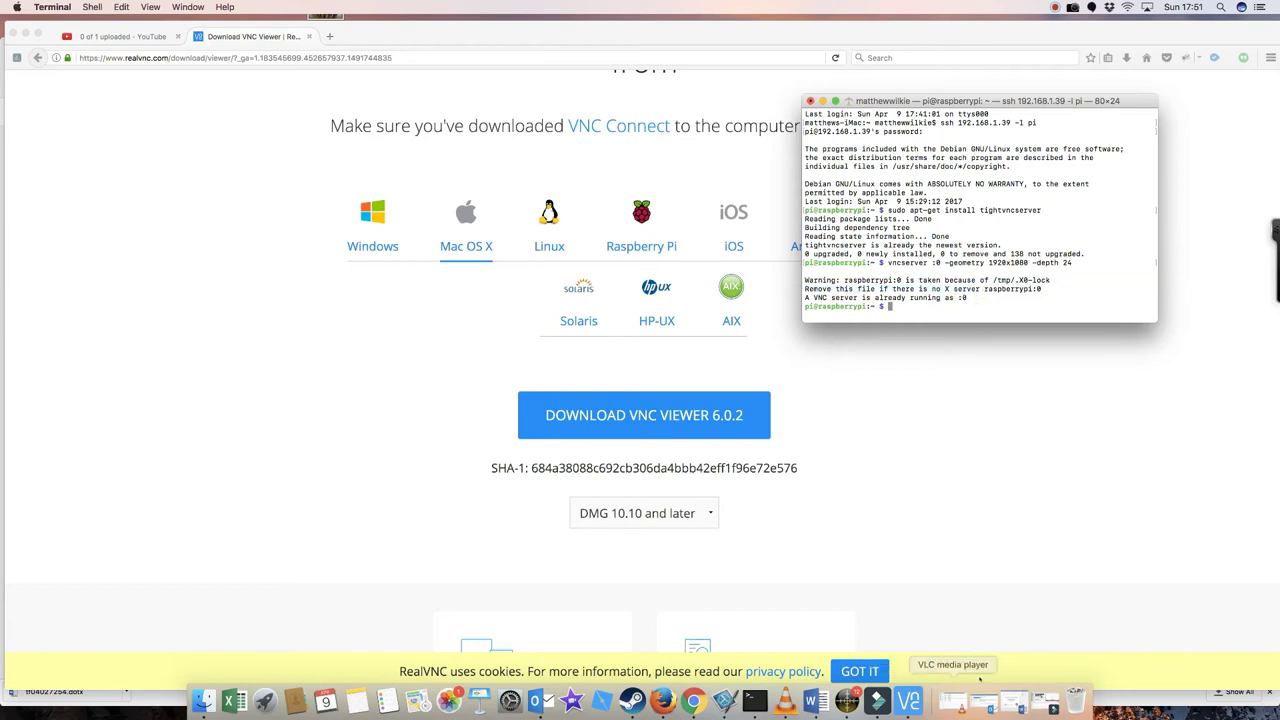
Launch VNC Viewer, move its window up, and reload the VNC download page
left_click(908, 700)
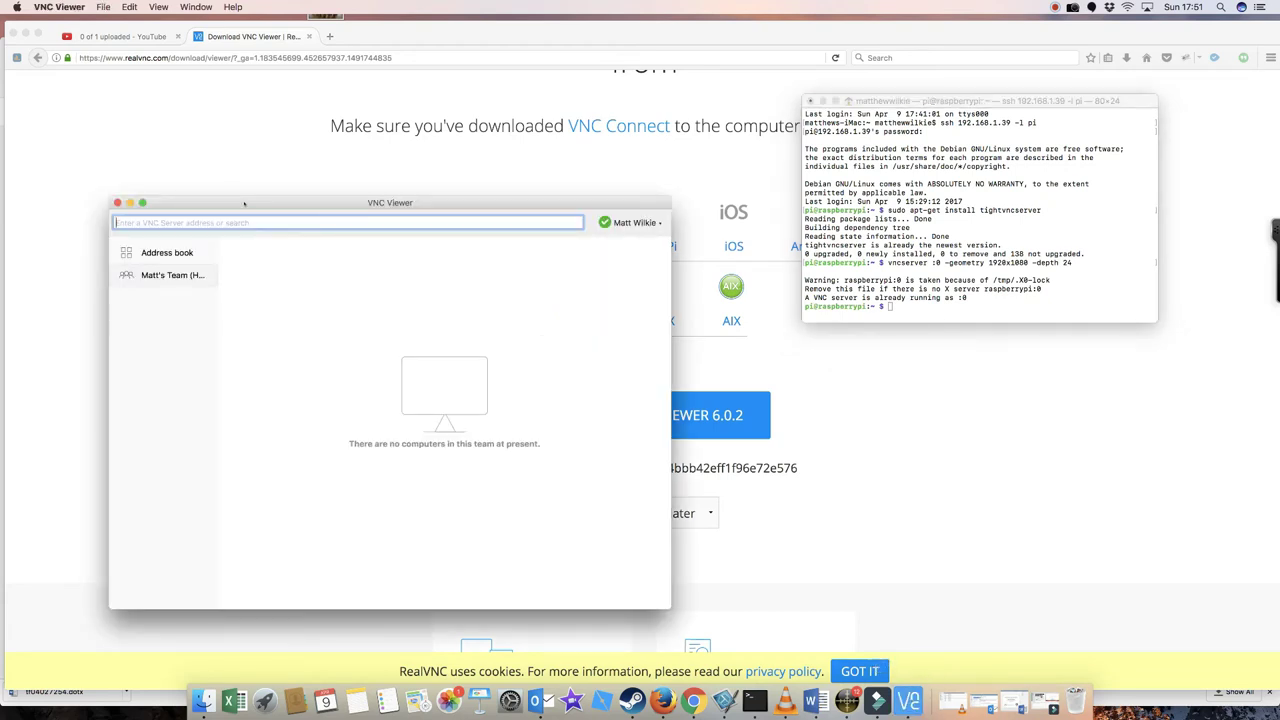
left_click_drag(366, 214, 498, 93)
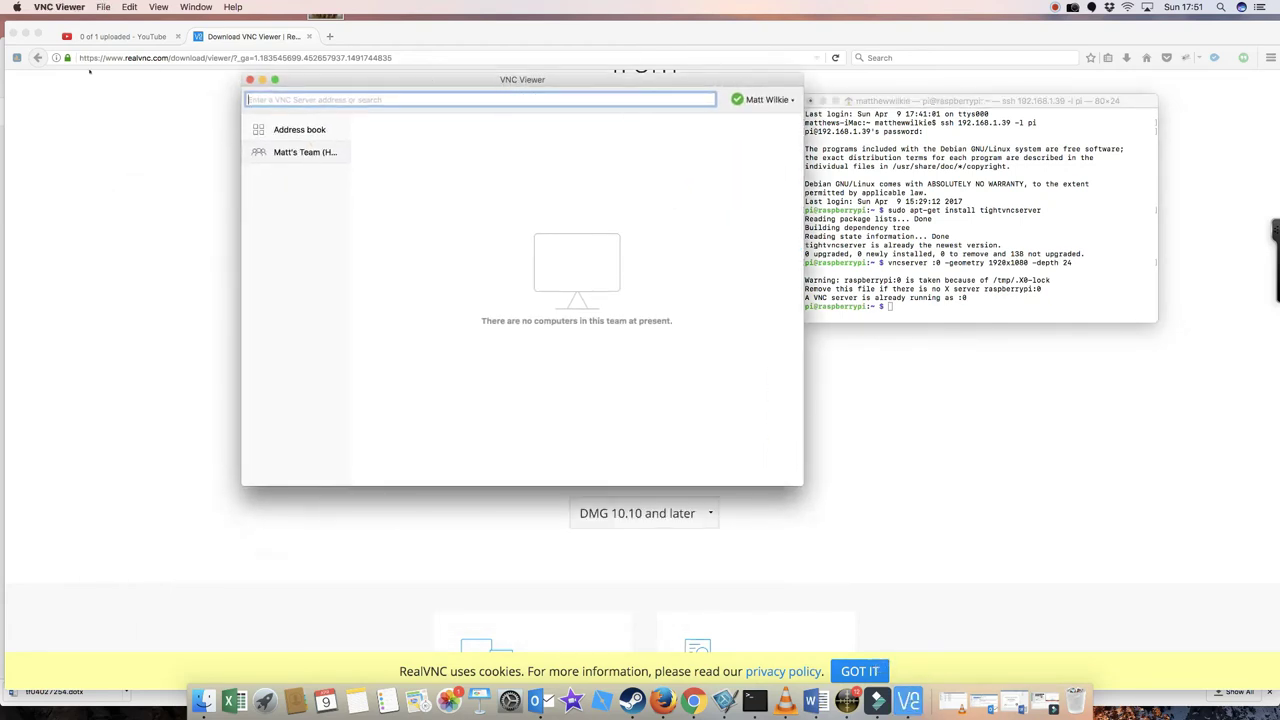
left_click(120, 57)
key("Return")
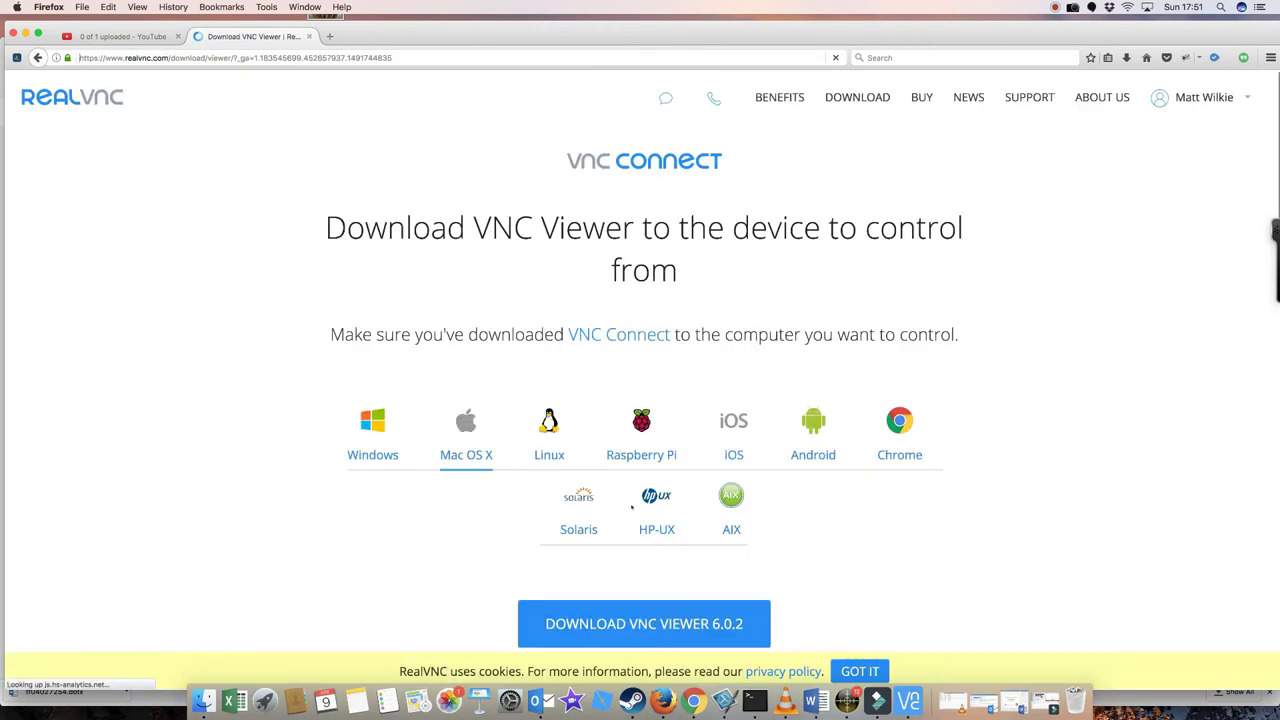
scroll(634, 490, "down", 10)
scroll(631, 508, "up", 5)
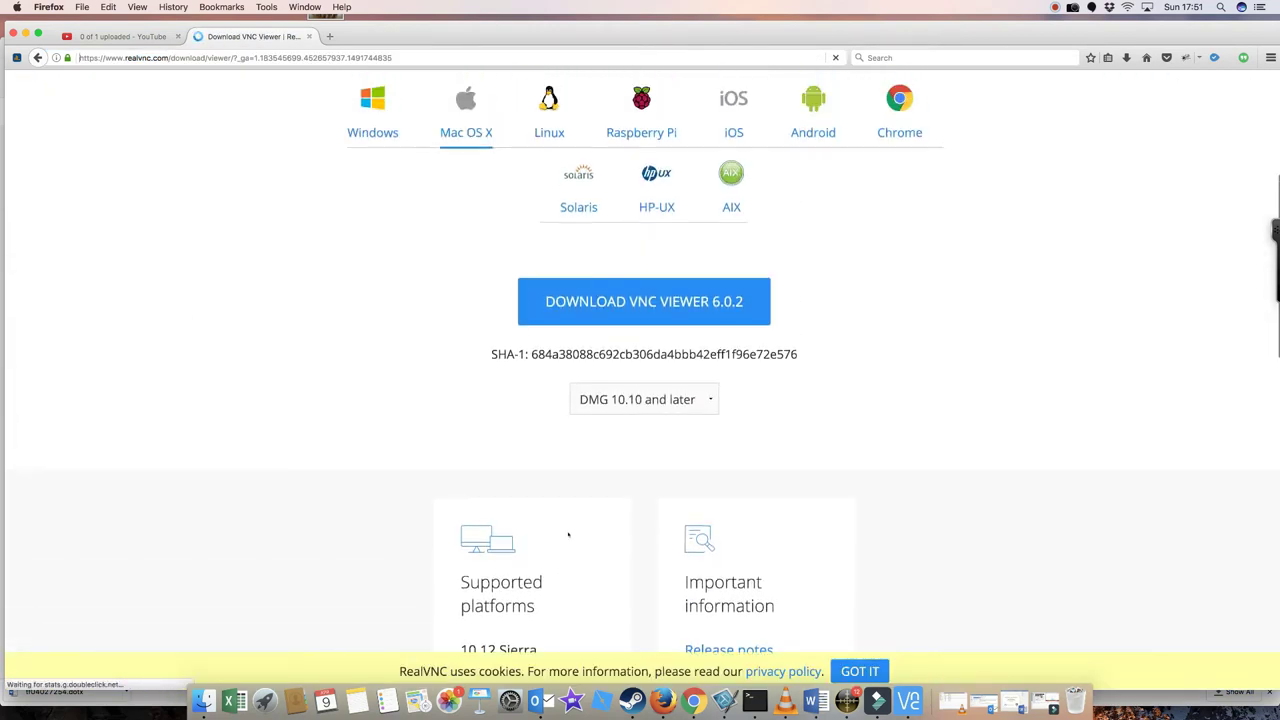
Try connecting VNC Viewer to 192.168.1.39:1 and dismiss the connection-refused alert
left_click(908, 700)
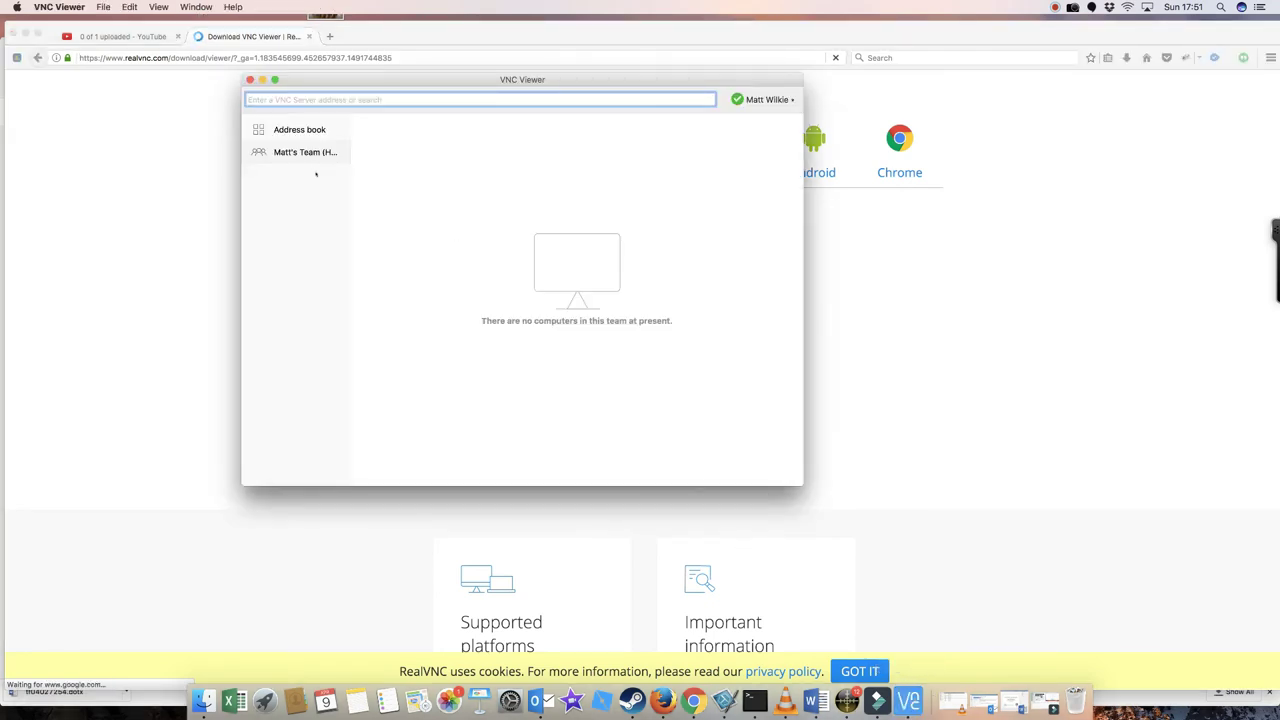
type("192")
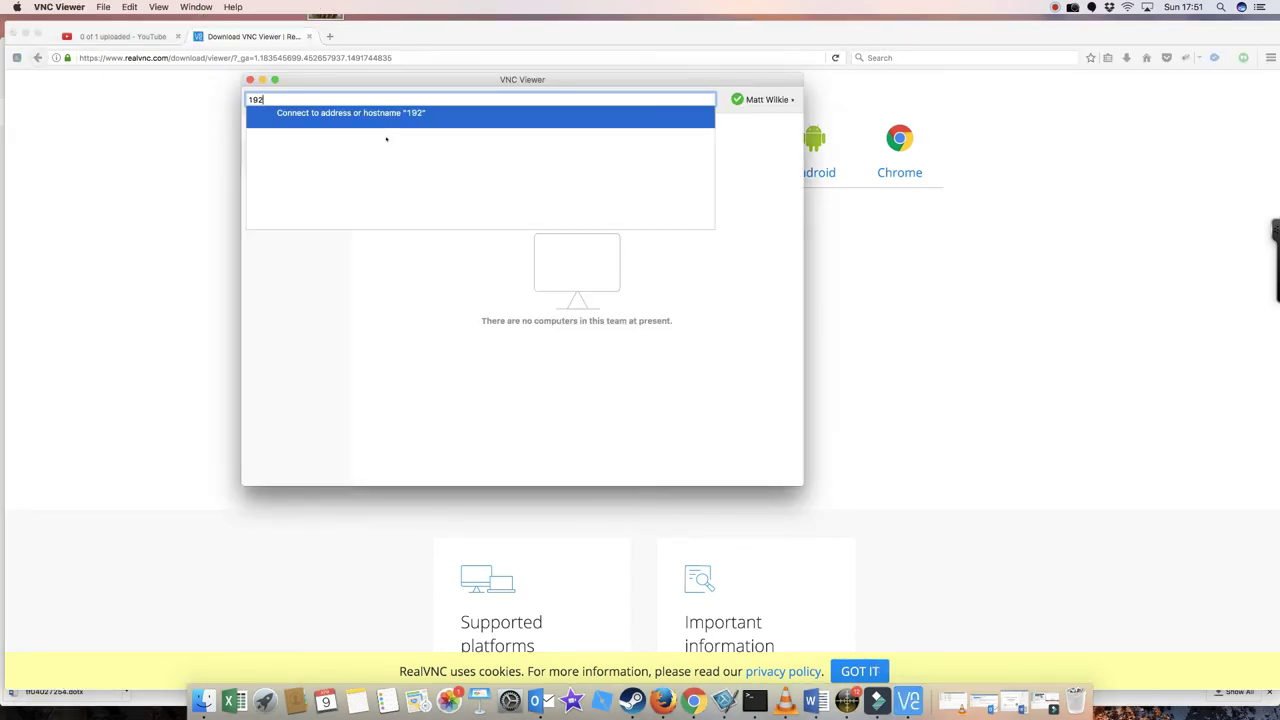
type(".168.1.39:1")
key("Return")
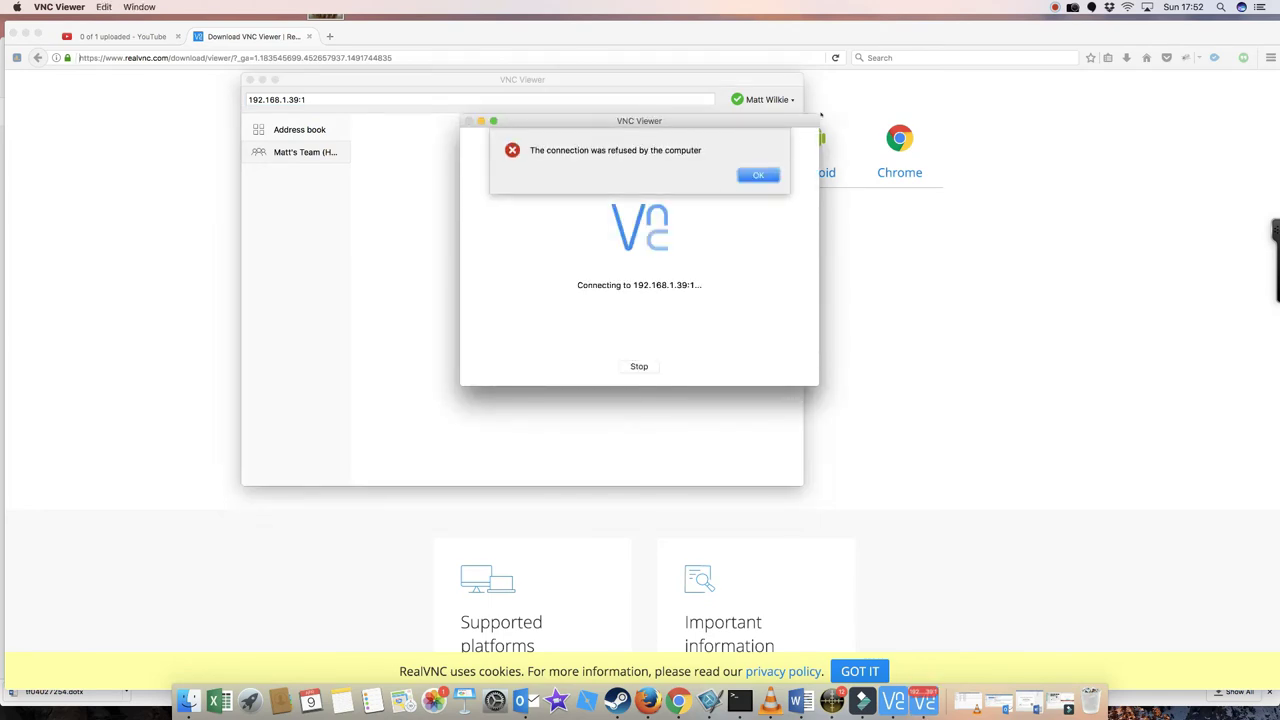
scroll(820, 115, "down", 1)
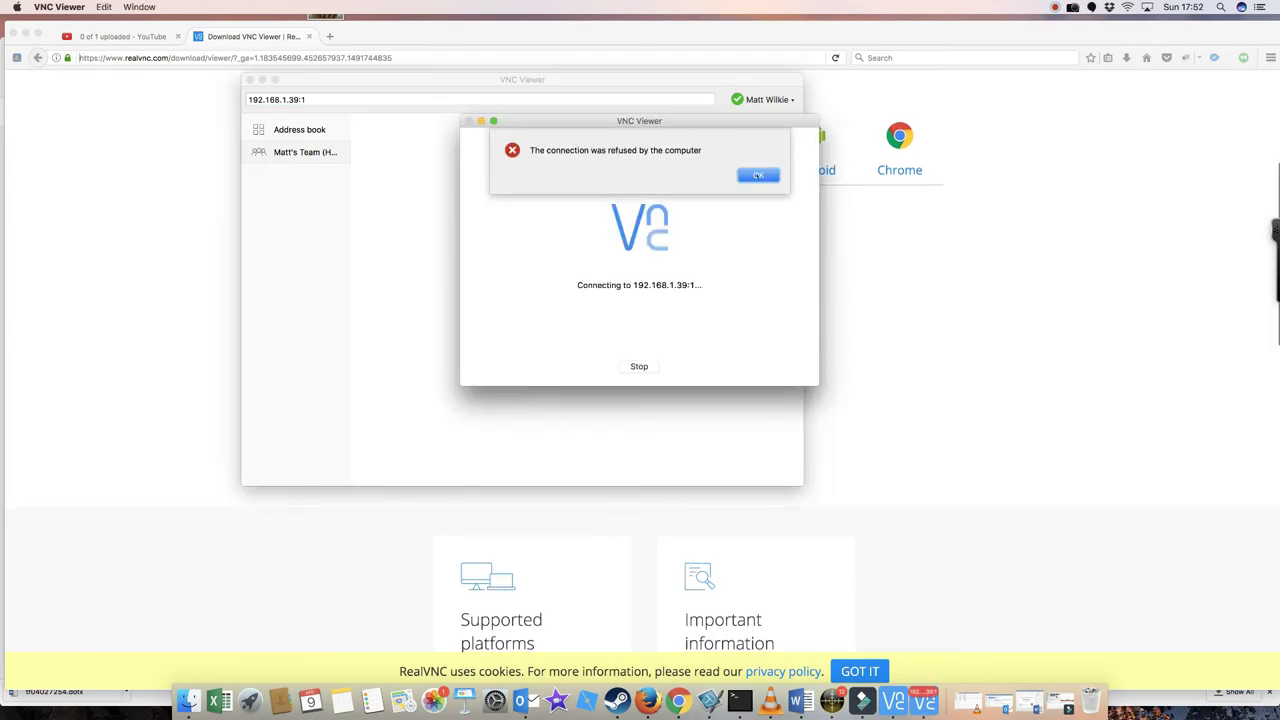
left_click(758, 175)
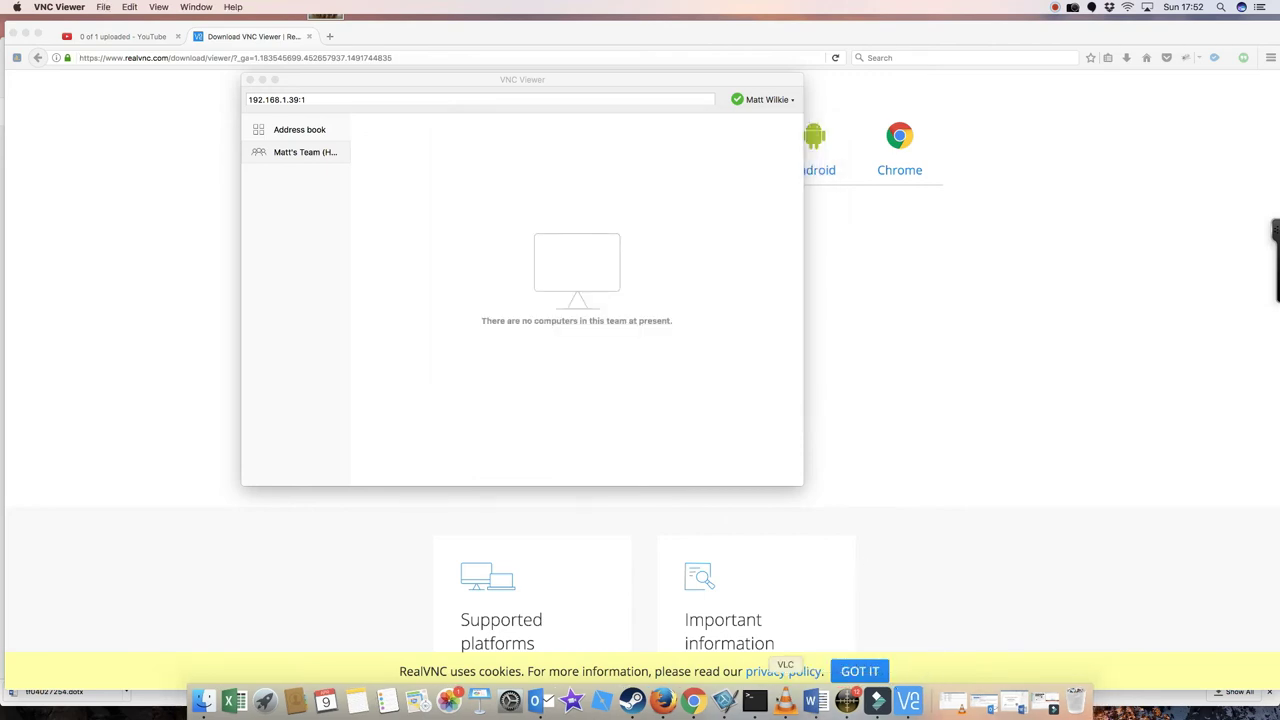
Re-run the vncserver command on display :1 at 1920x1080, depth 24
left_click(755, 700)
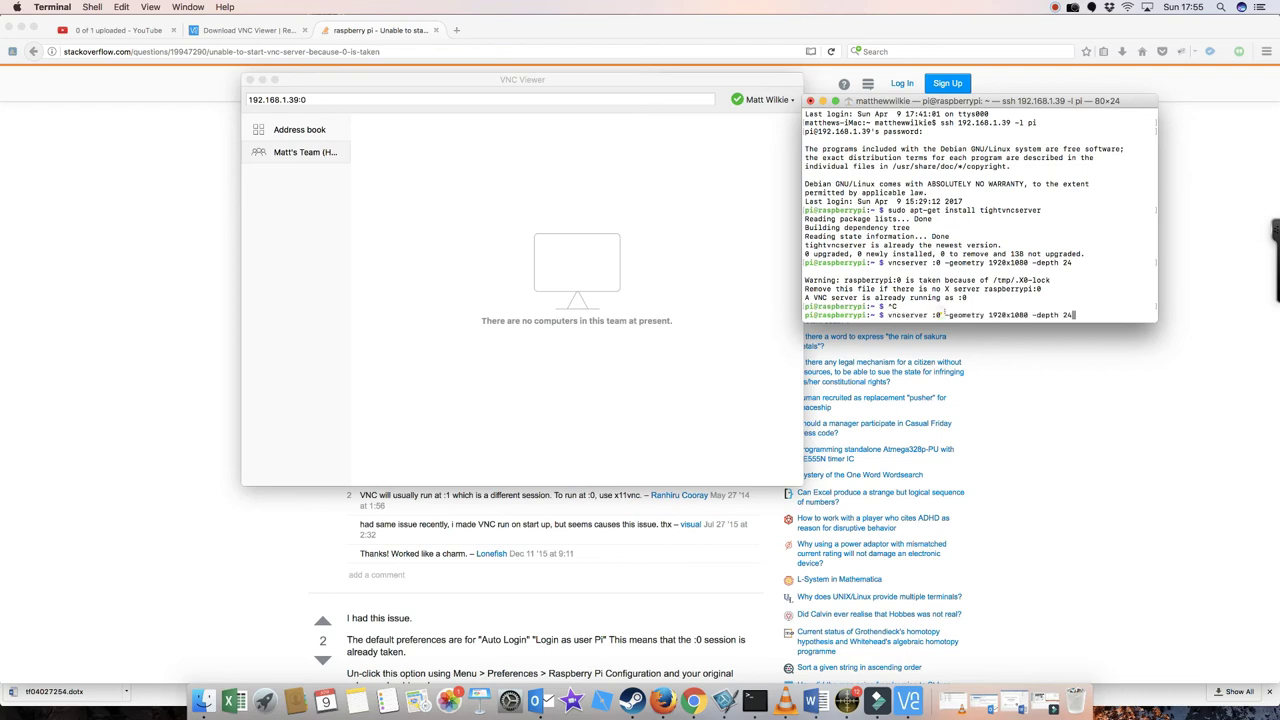
key("Left")
key("Left")
key("Left")
key("Left")
key("Left")
key("Left")
key("Left")
key("Left")
key("Left")
key("Left")
key("Left")
key("Left")
key("Left")
key("Left")
key("Left")
key("Left")
key("Left")
key("Left")
key("Left")
key("Left")
key("Left")
key("Left")
key("Left")
key("Left")
key("Left")
key("Left")
key("Left")
key("Left")
key("Left")
key("Left")
key("Delete")
type("1")
key("Return")
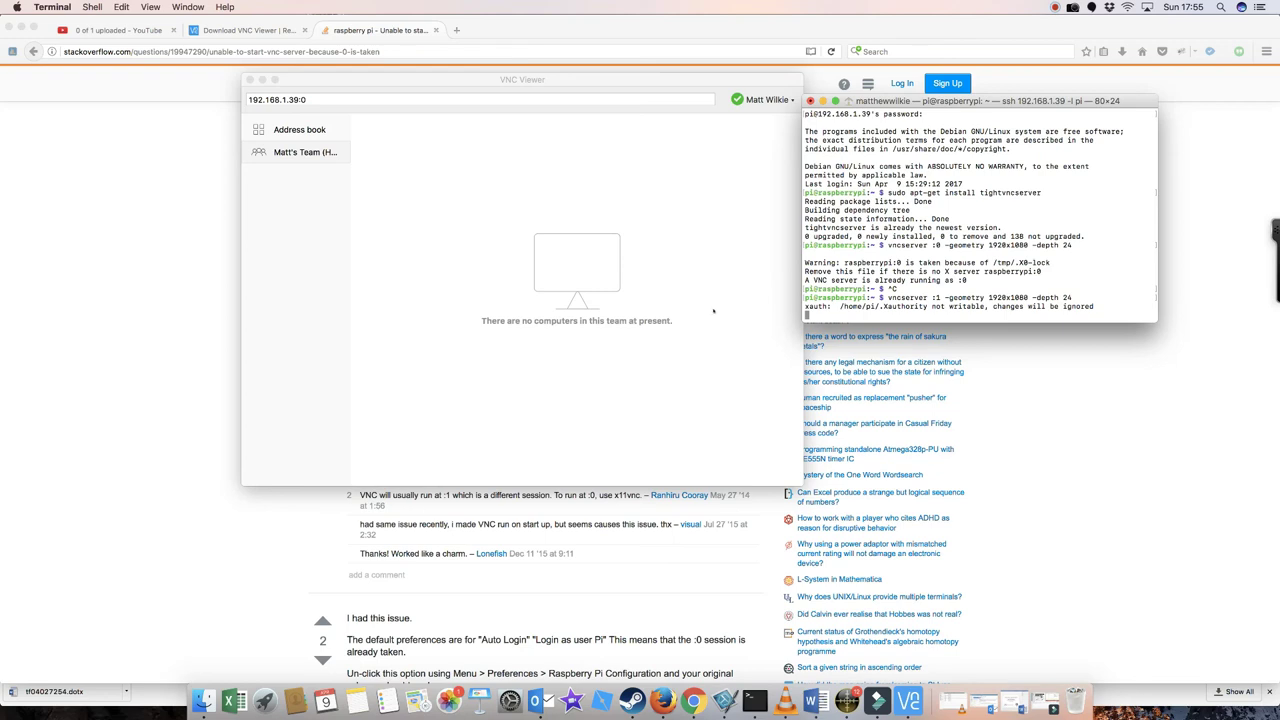
Retry the VNC Viewer connection to 192.168.1.39:1
left_click(318, 99)
key("BackSpace")
type("1")
key("Return")
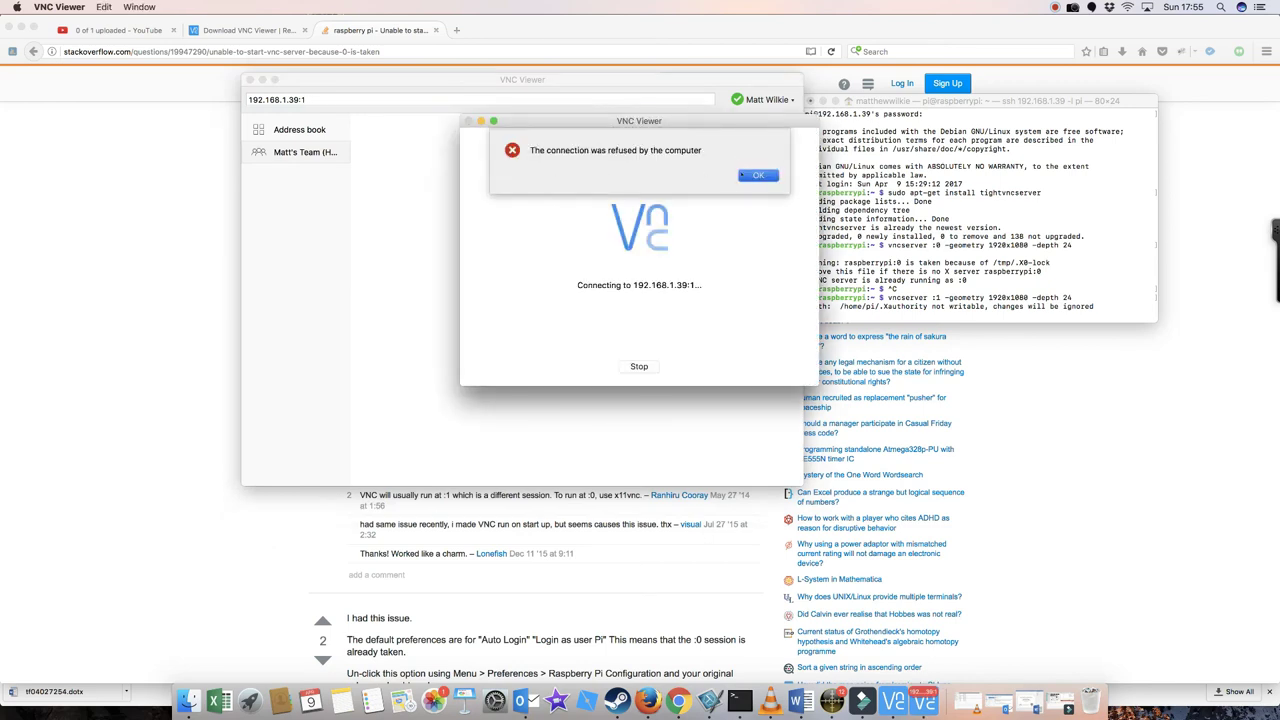
Dismiss the refusal, reconnect to 192.168.1.39:1, and authenticate with the Pi account password
left_click(758, 175)
key("super+Tab")
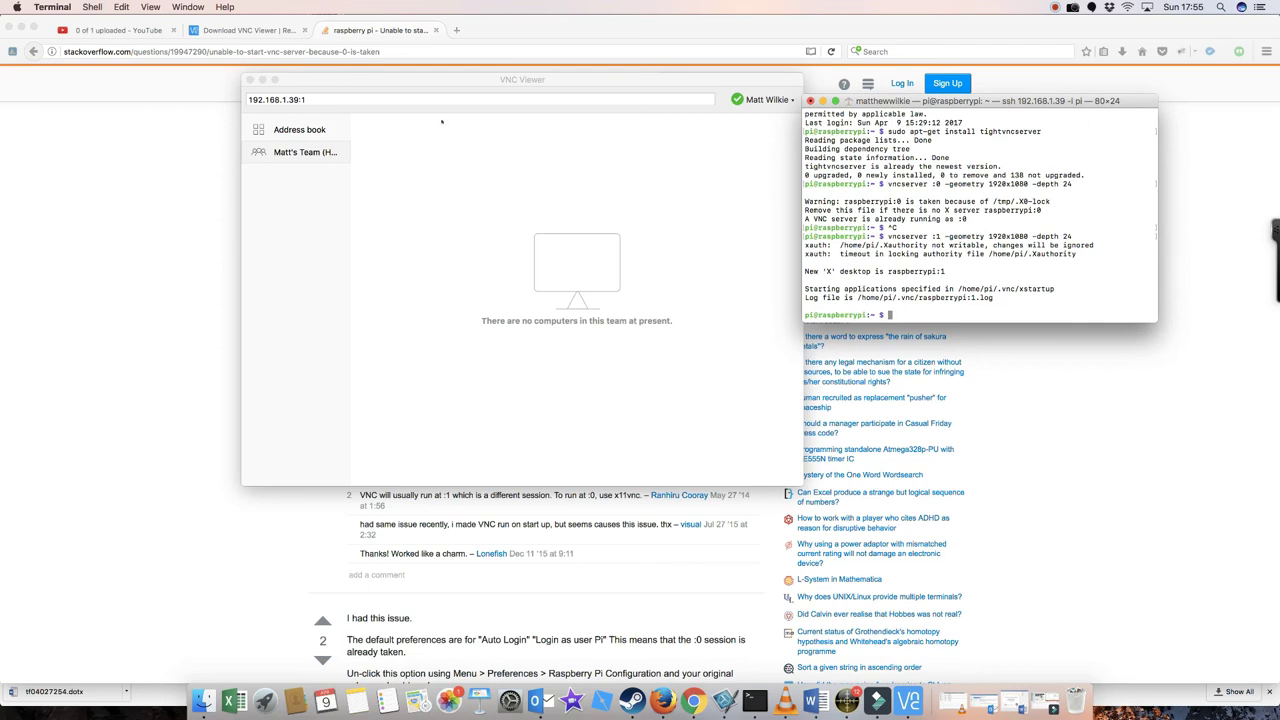
left_click(405, 93)
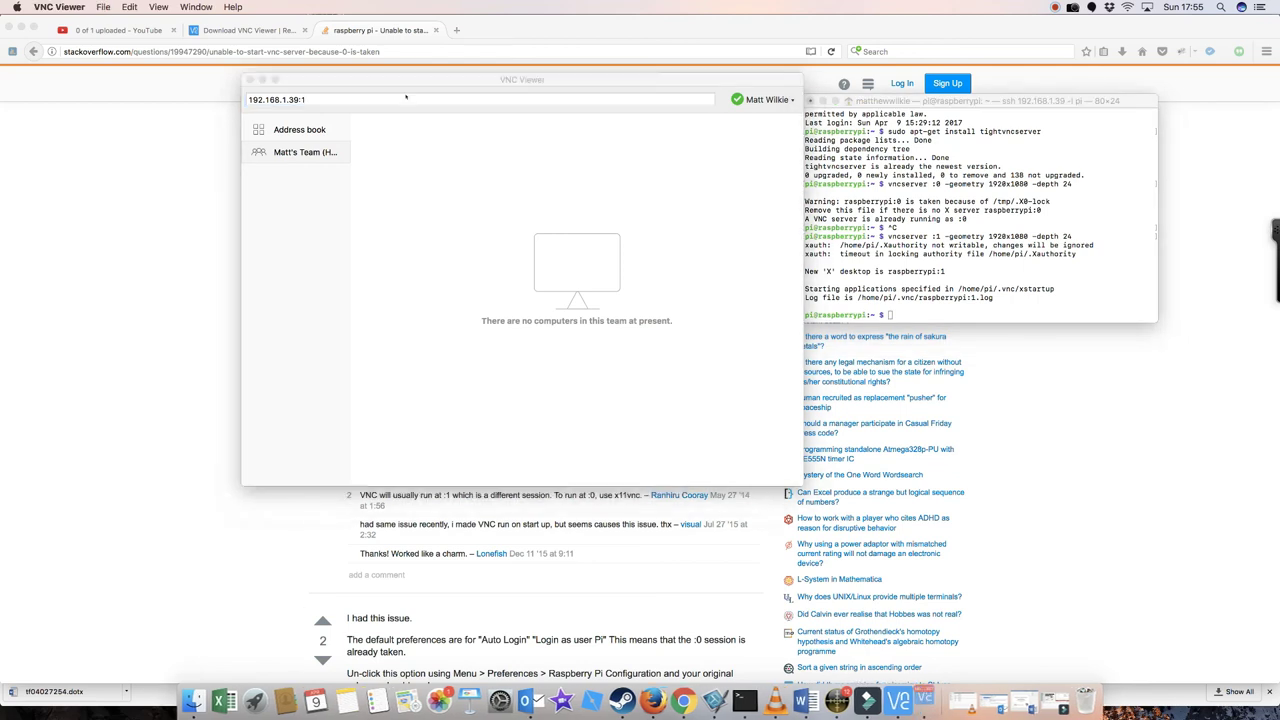
key("Return")
type("raspberry")
key("Return")
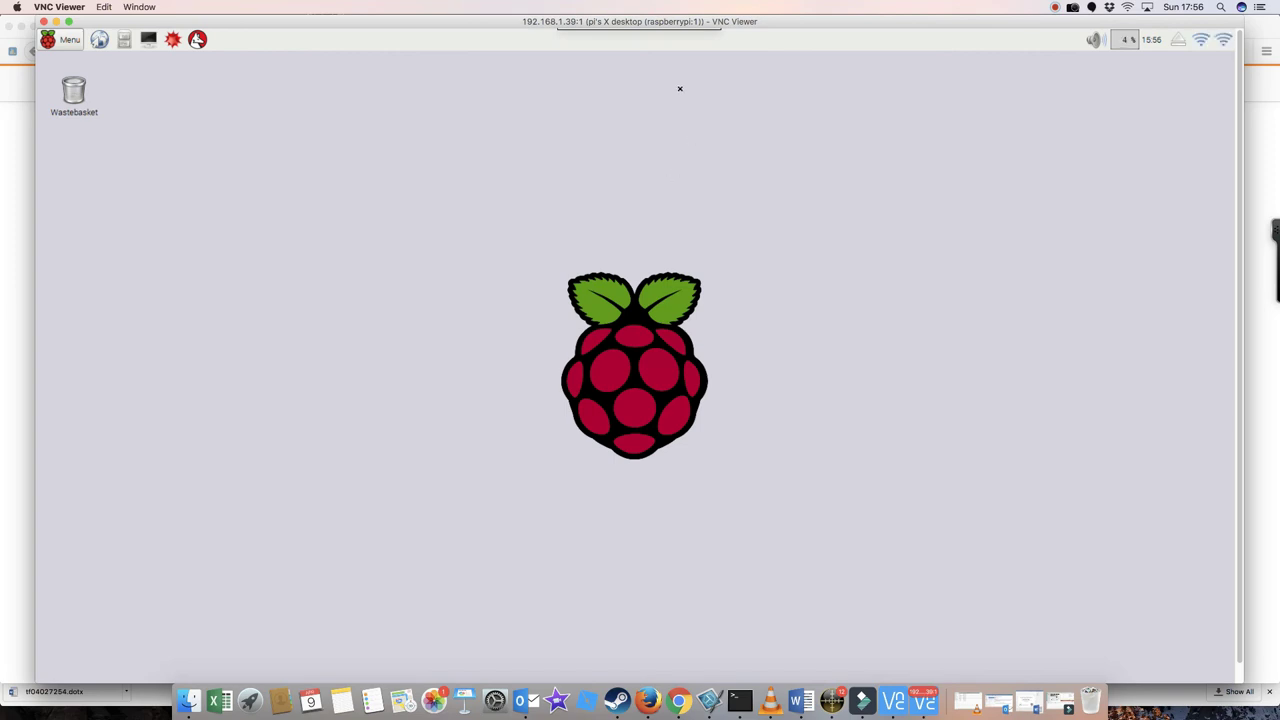
left_click_drag(772, 14, 603, 11)
left_click(1100, 175)
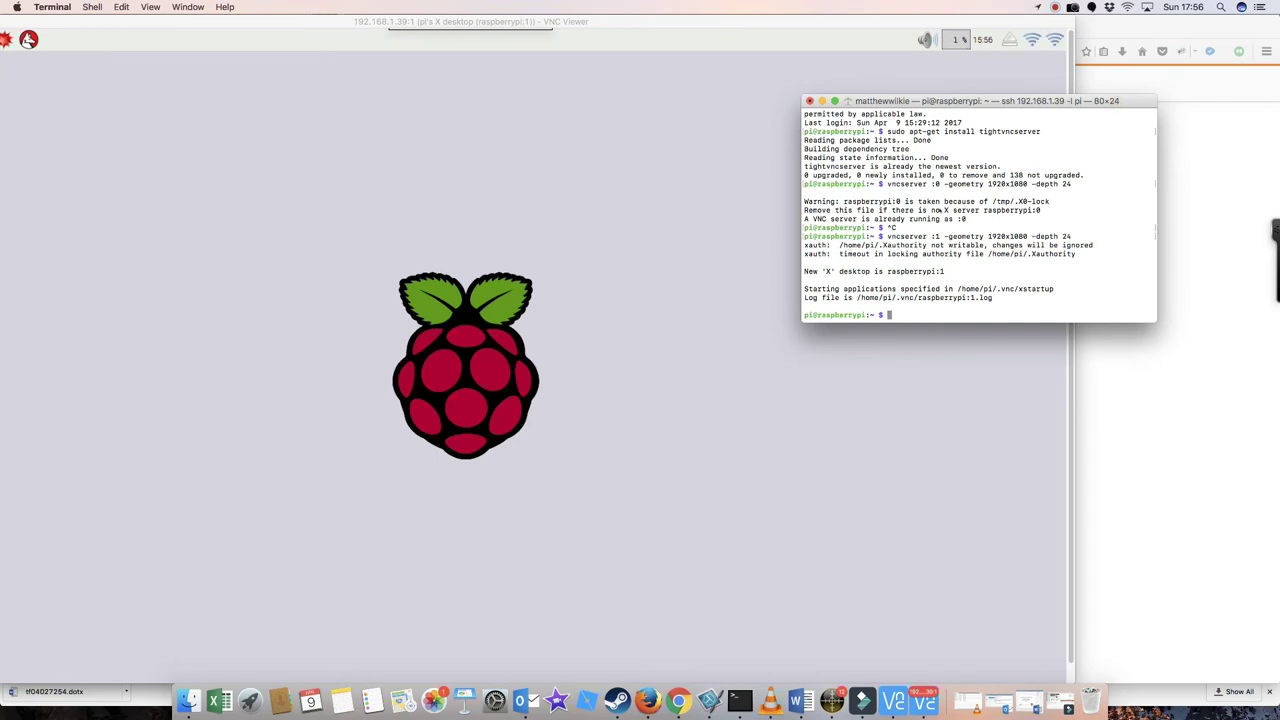
mouse_move(889, 101)
left_mouse_down()
mouse_move(953, 86)
mouse_move(890, 80)
left_mouse_up()
double_click(840, 17)
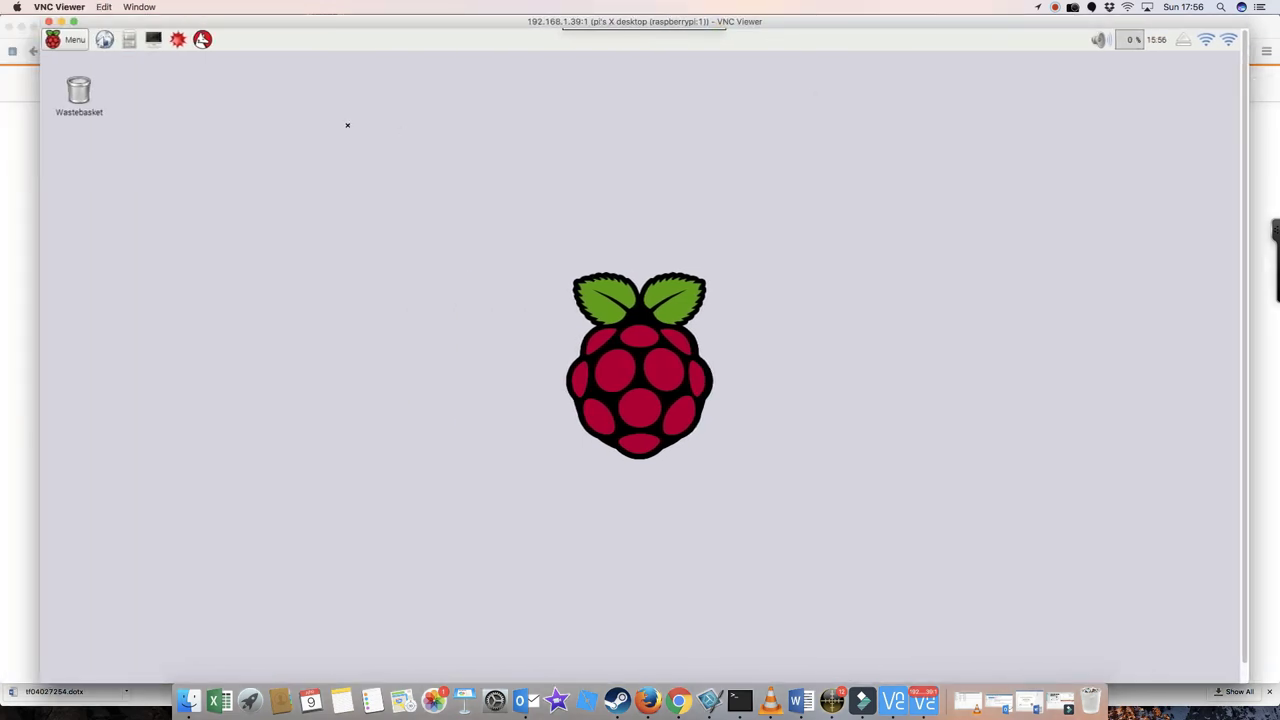
left_click(66, 39)
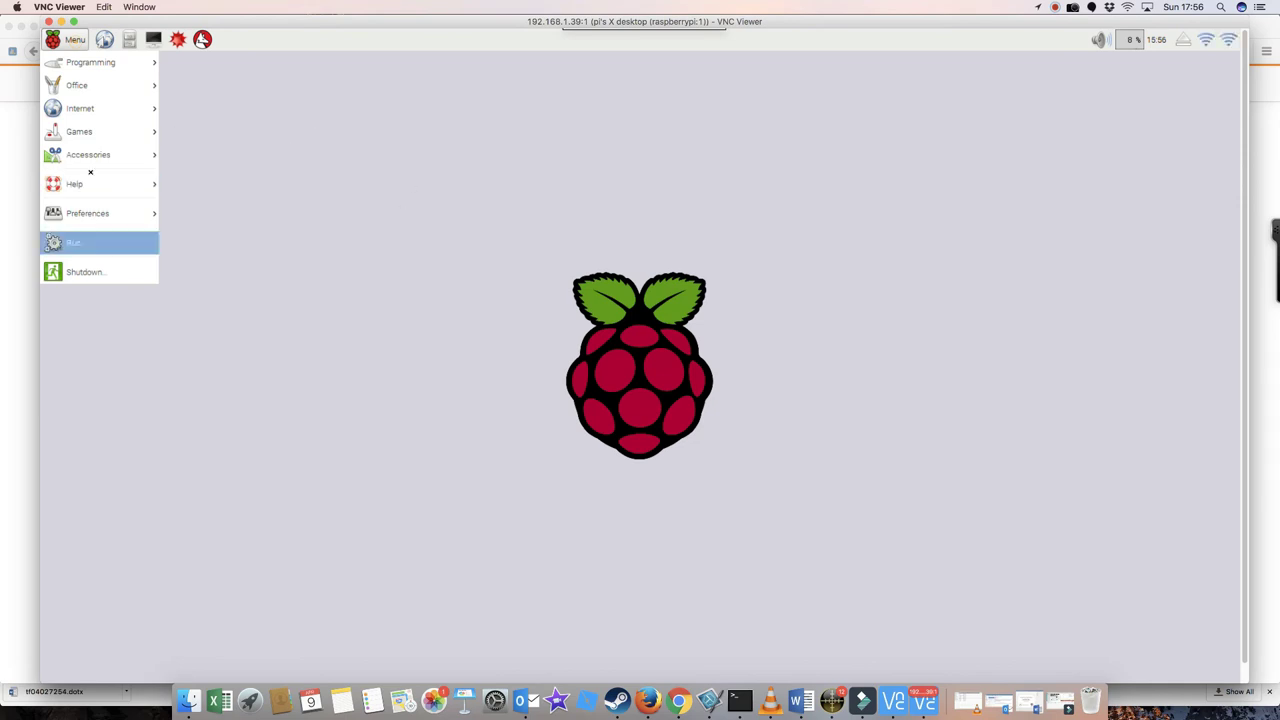
left_click(392, 204)
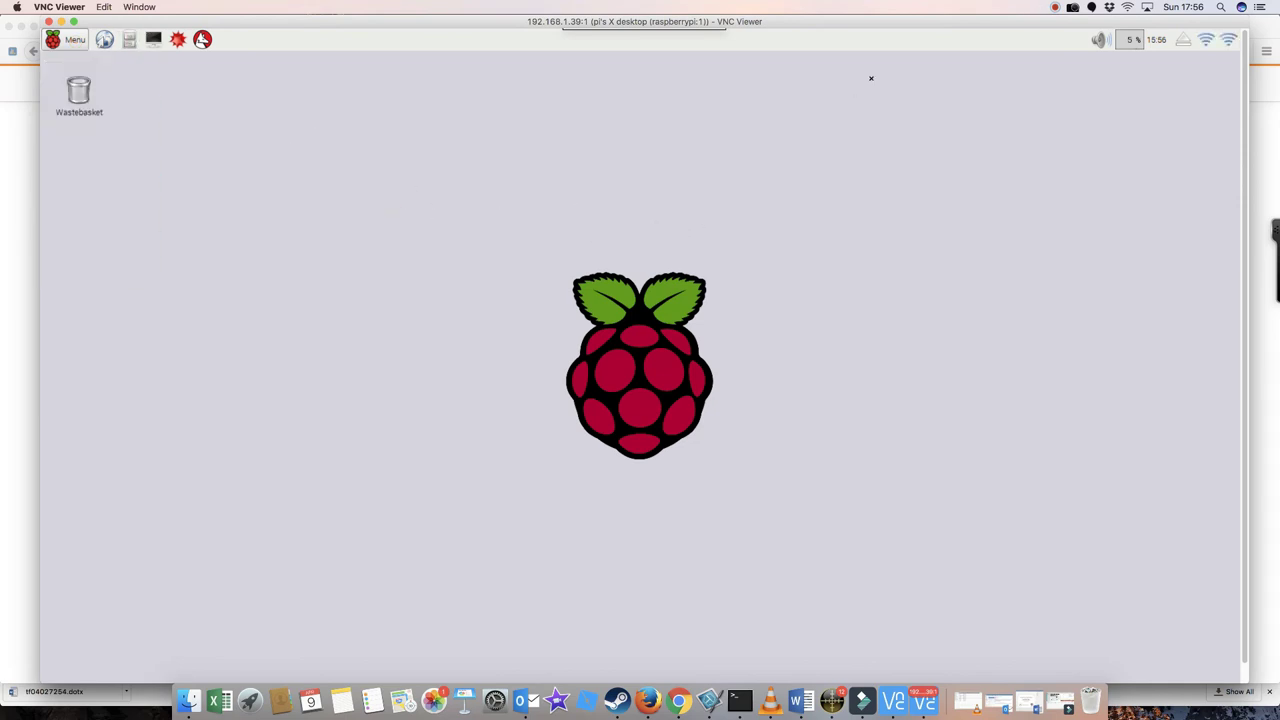